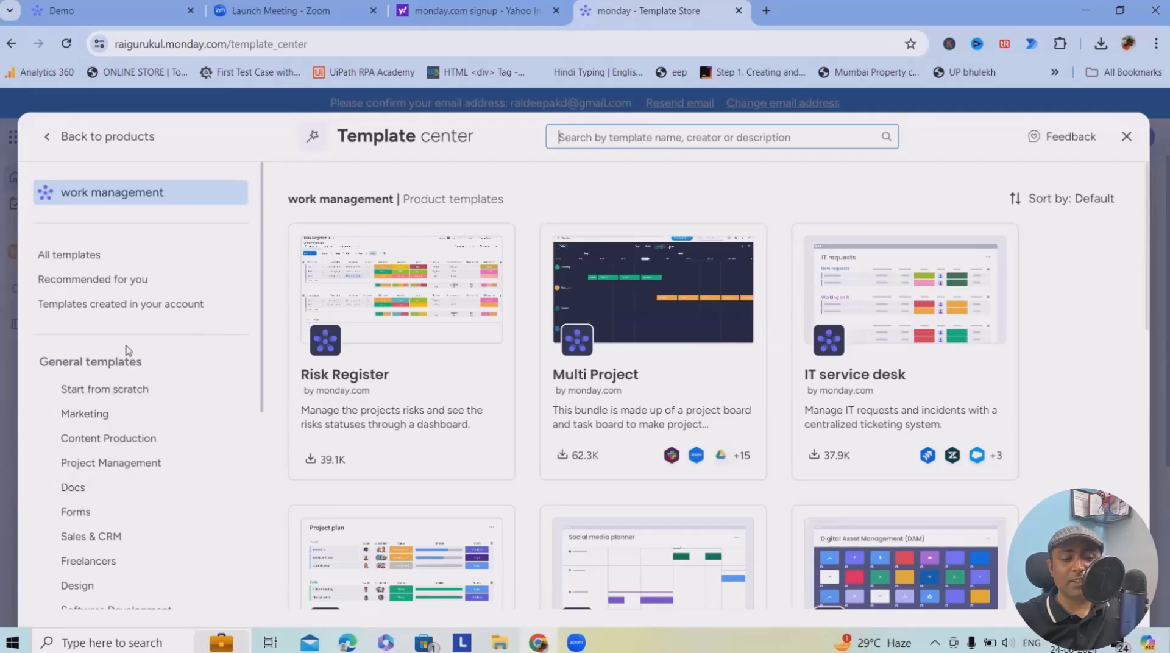
# Display all templates in the template center and look through the available ones.
pyautogui.click(95, 254)
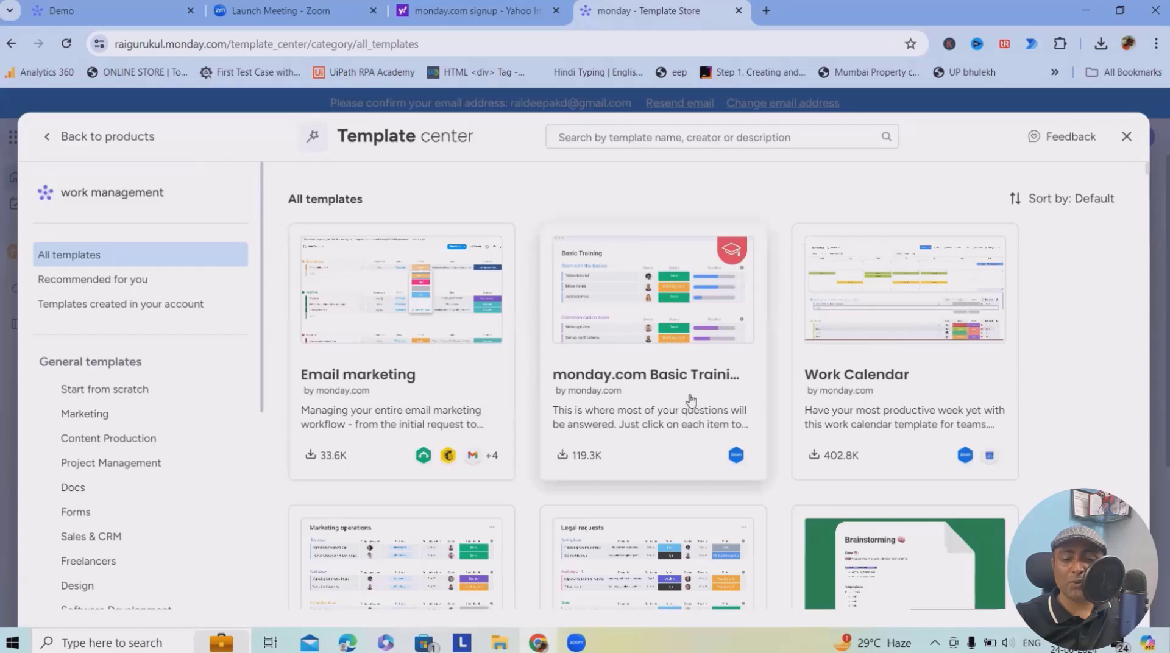
pyautogui.scroll(-3, 691, 399)
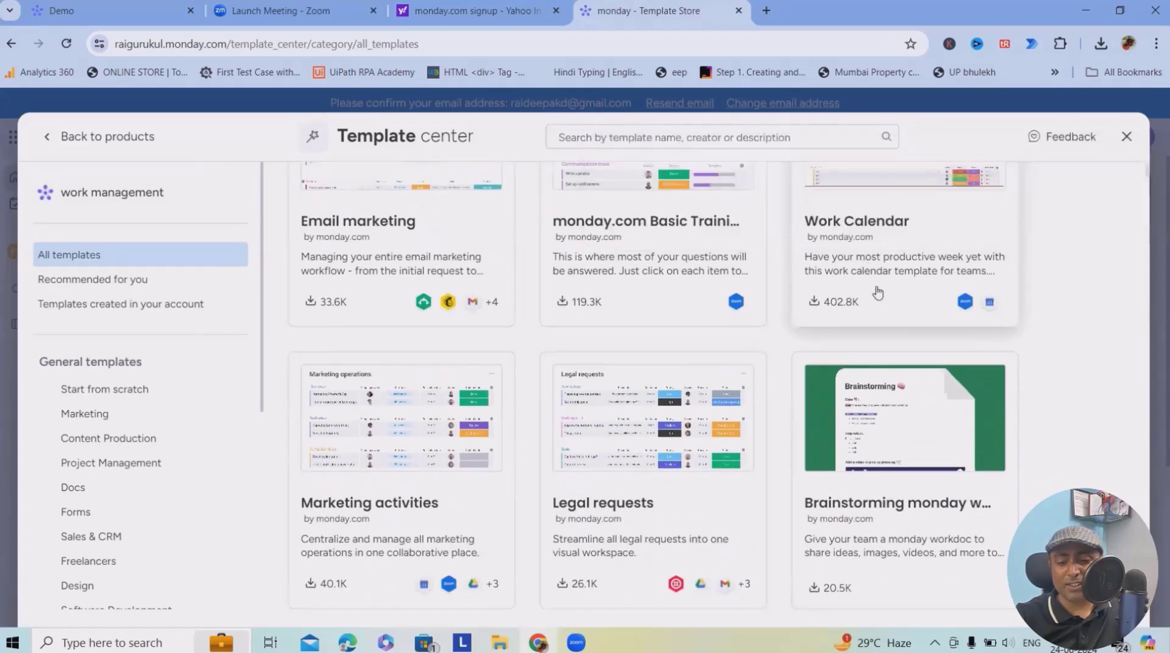
pyautogui.scroll(-3, 882, 286)
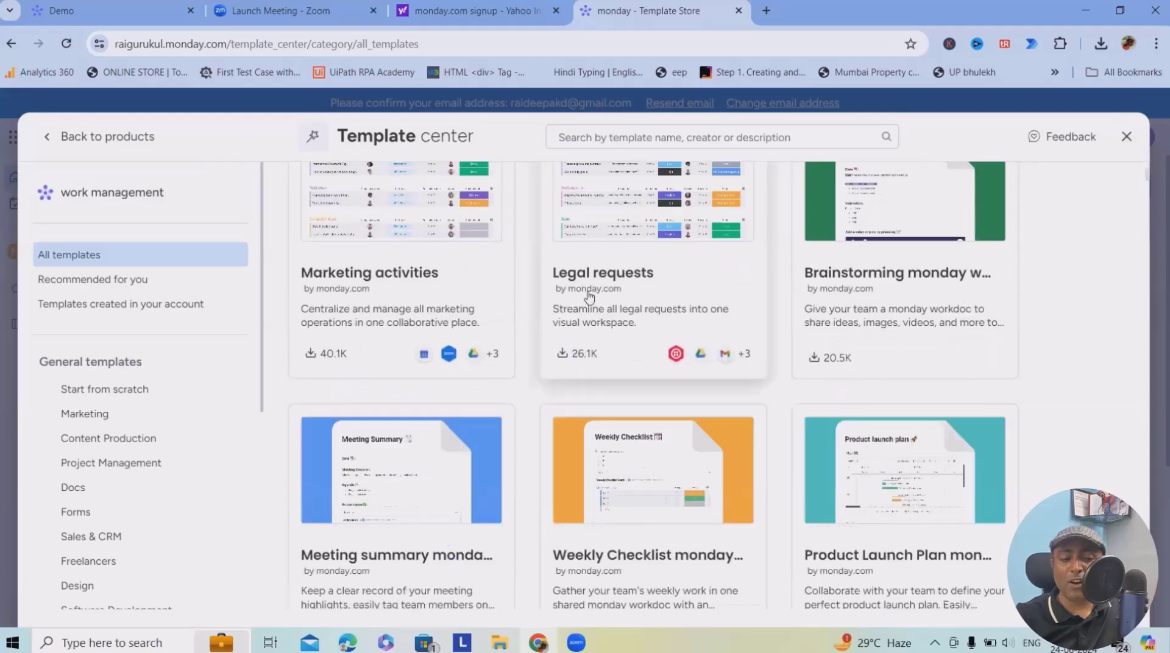
pyautogui.scroll(-3, 162, 488)
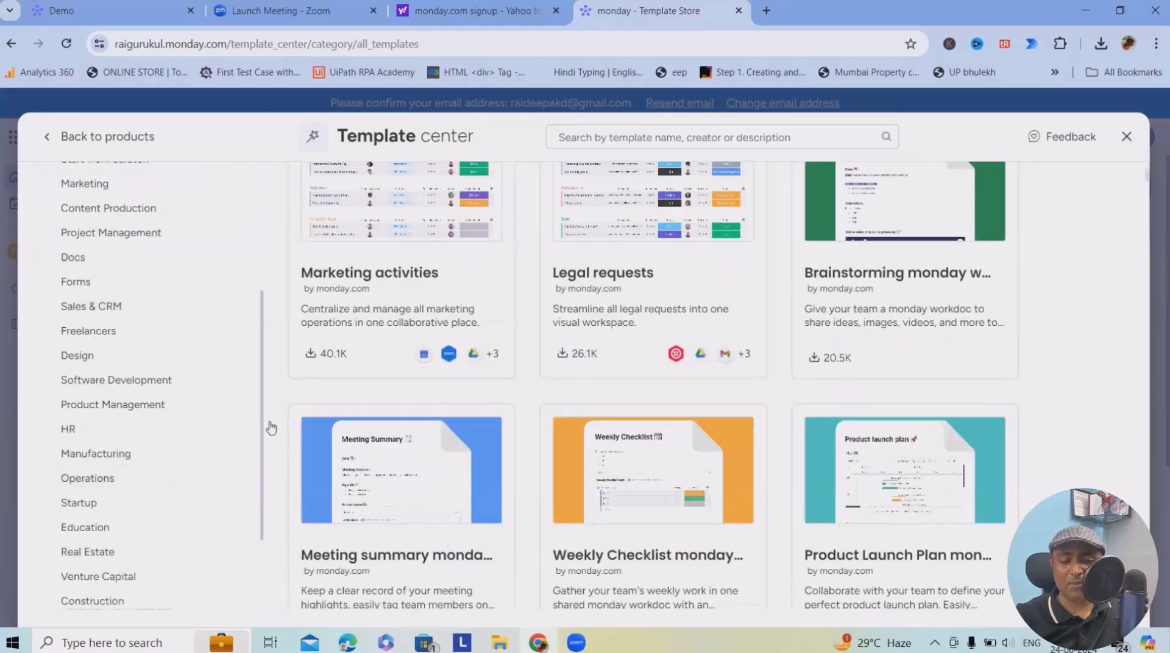
# Browse the Freelancers, Sales & CRM, Software Development, Product Management and HR template categories.
pyautogui.click(183, 332)
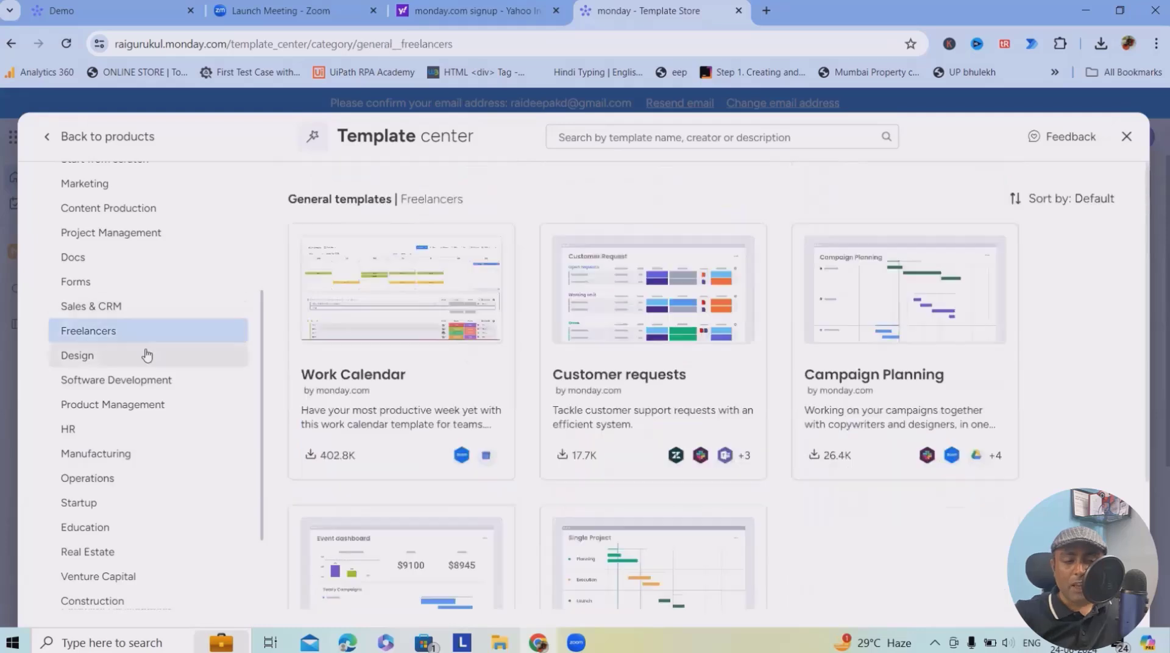
pyautogui.click(100, 312)
pyautogui.click(107, 335)
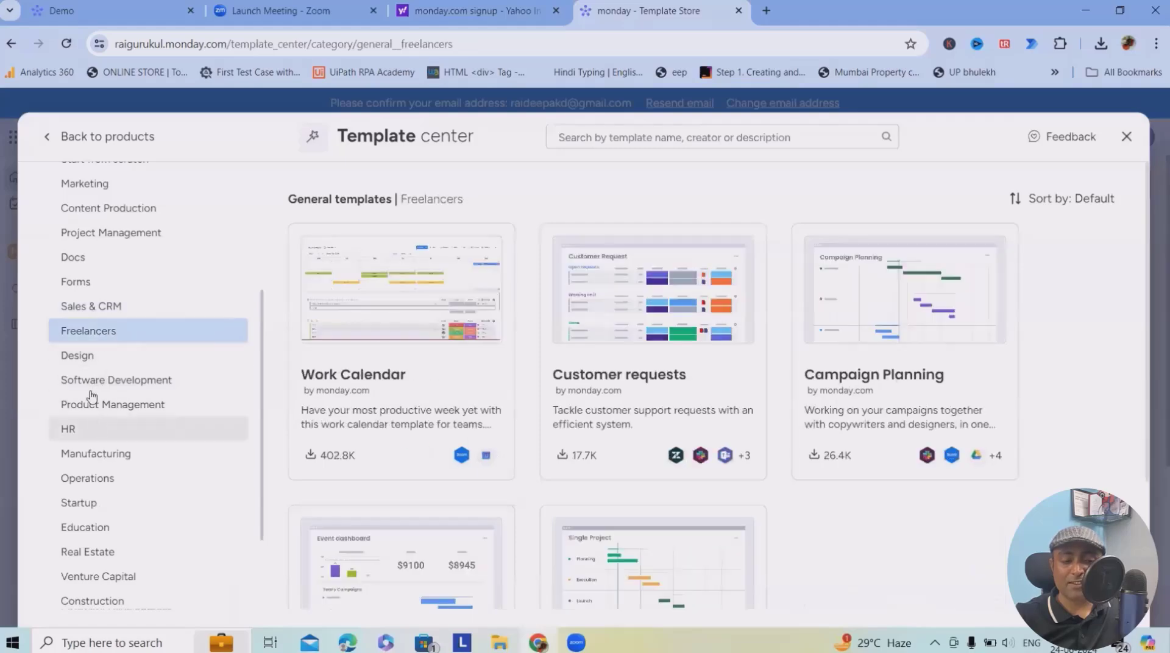
pyautogui.click(110, 379)
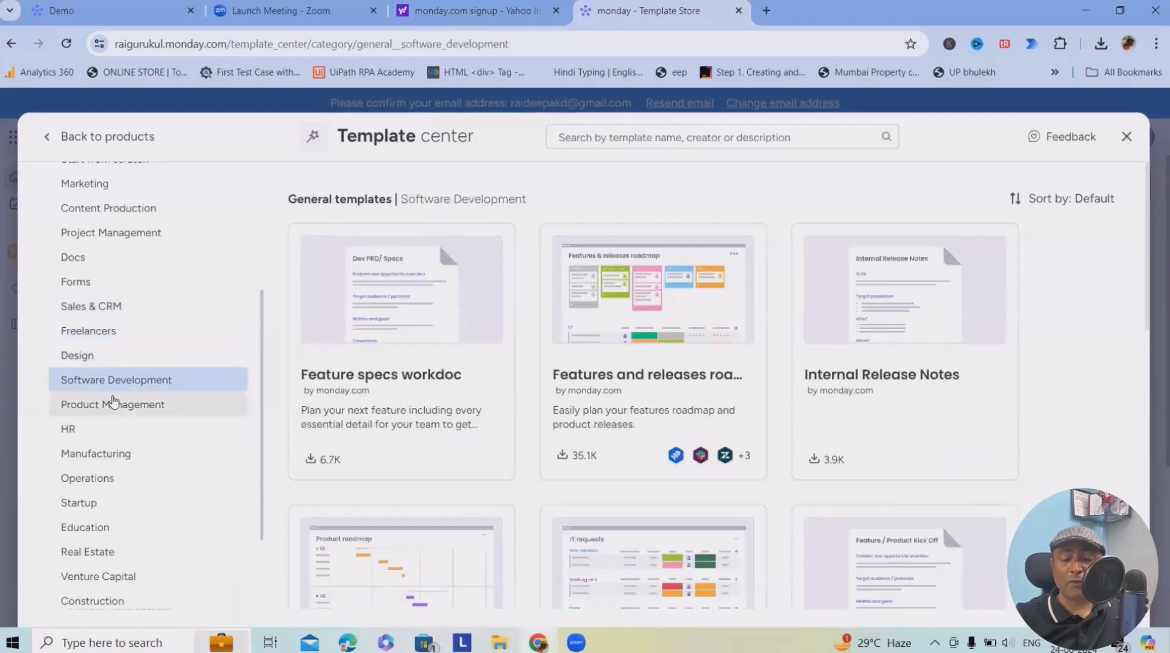
pyautogui.click(113, 406)
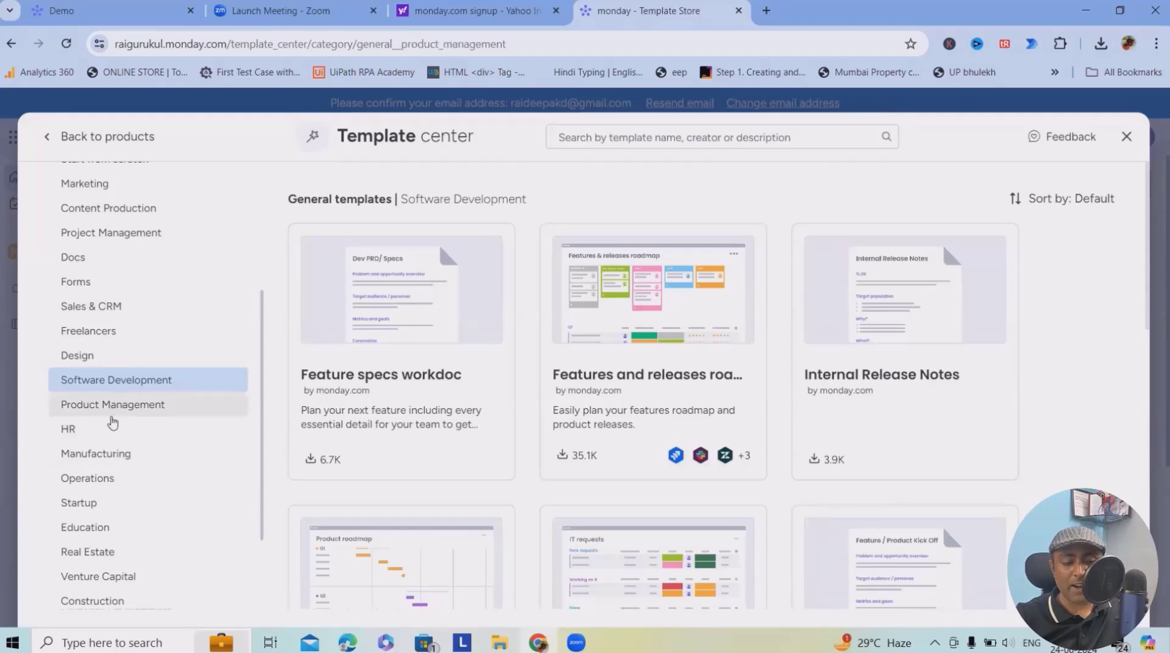
pyautogui.click(101, 428)
# Add the Work Calendar template from the Manufacturing category to the workspace and look over the resulting board.
pyautogui.click(124, 458)
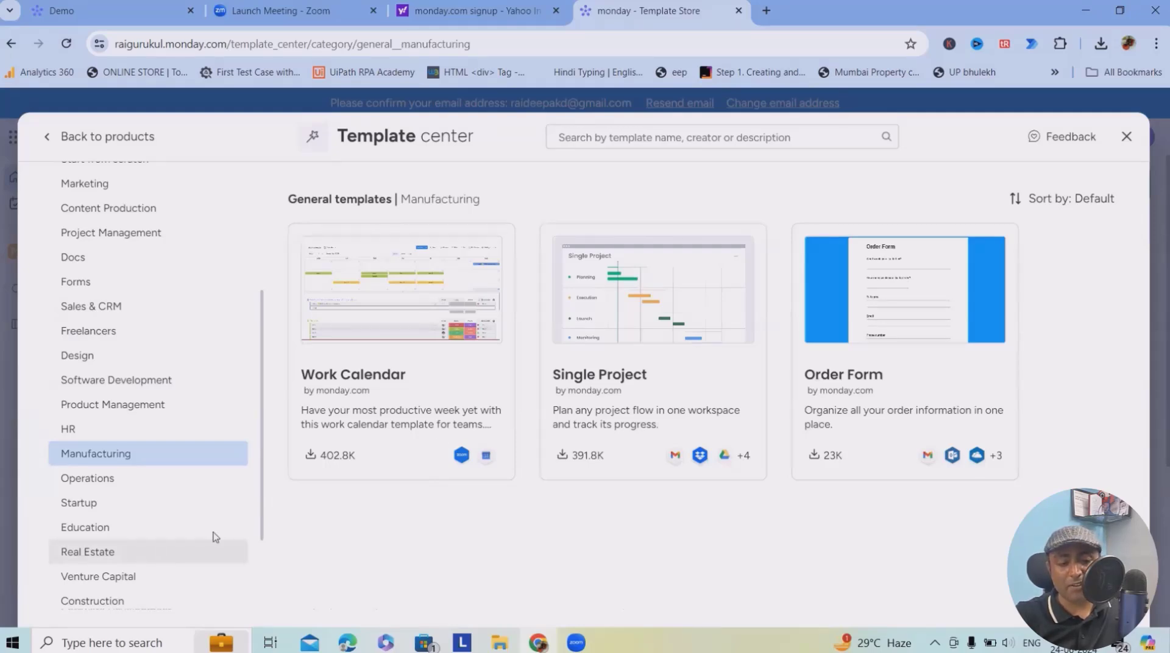
pyautogui.click(390, 376)
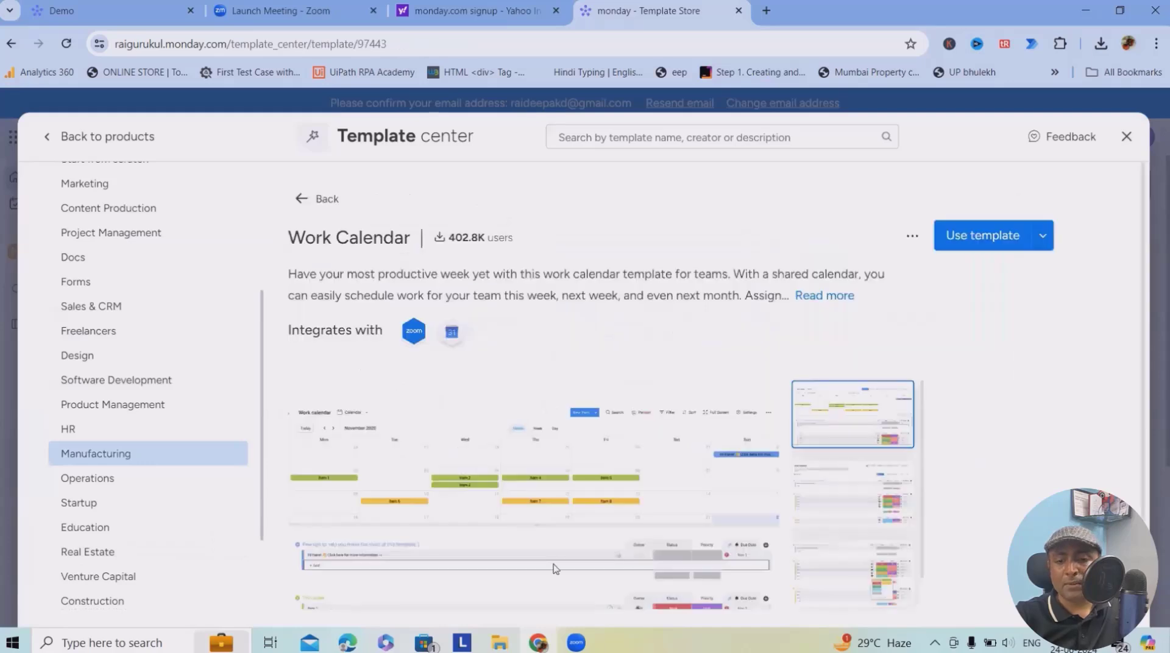
pyautogui.click(993, 239)
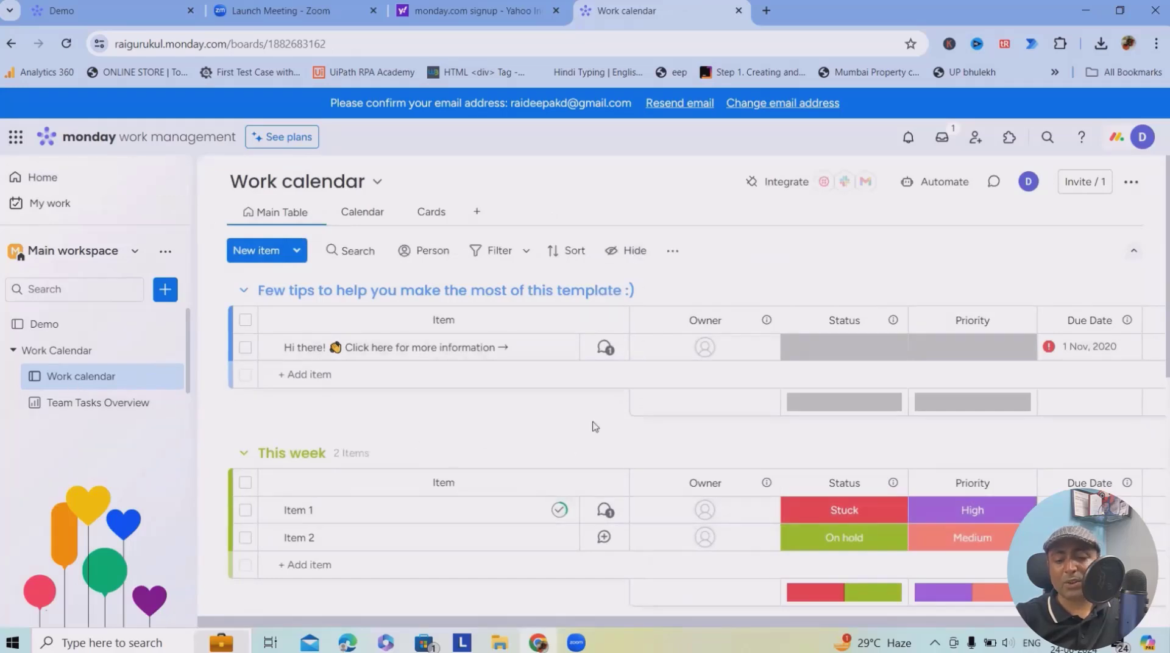
pyautogui.scroll(-3, 596, 426)
pyautogui.scroll(3, 594, 435)
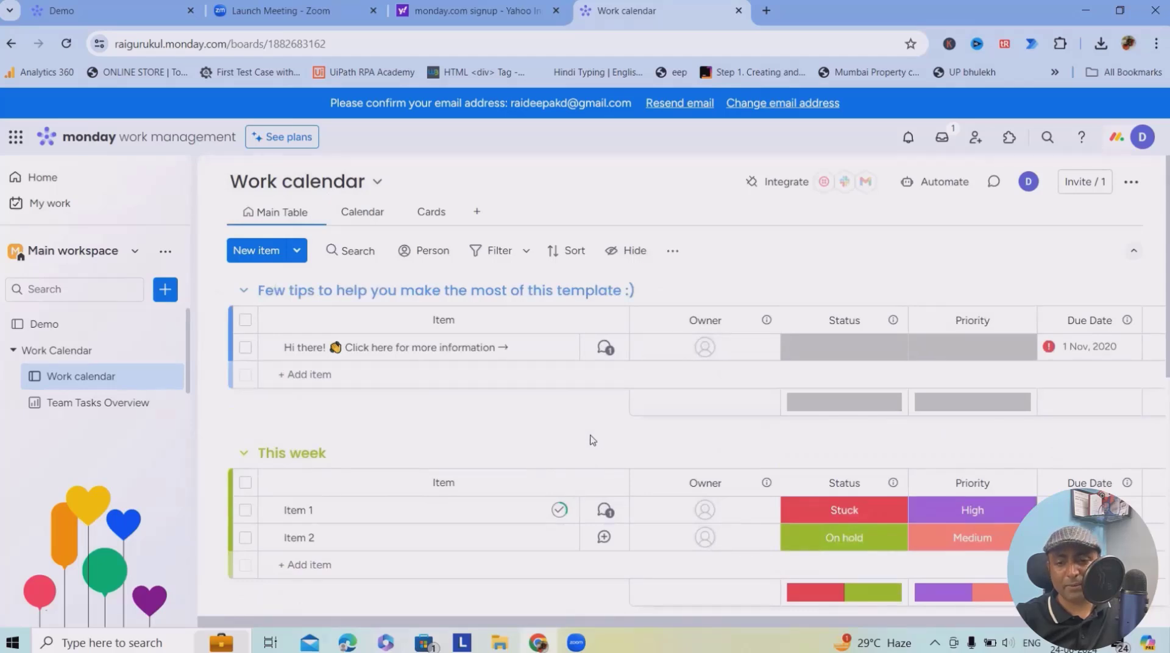
# Open the Demo board and display its Main Table view.
pyautogui.click(68, 323)
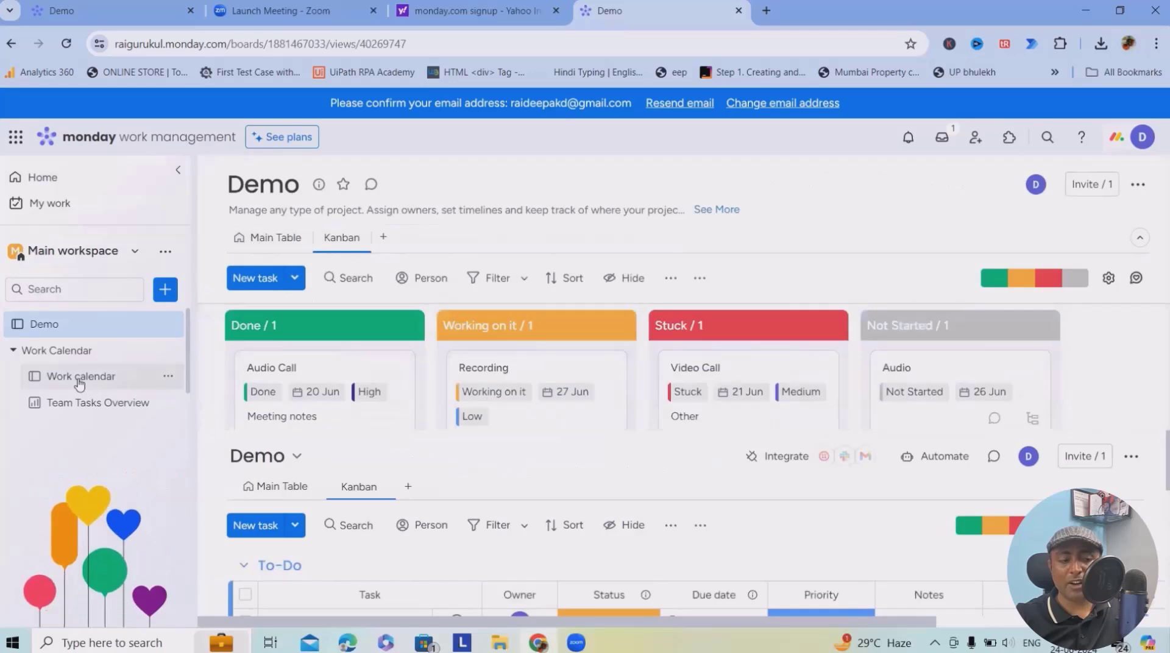
pyautogui.click(267, 239)
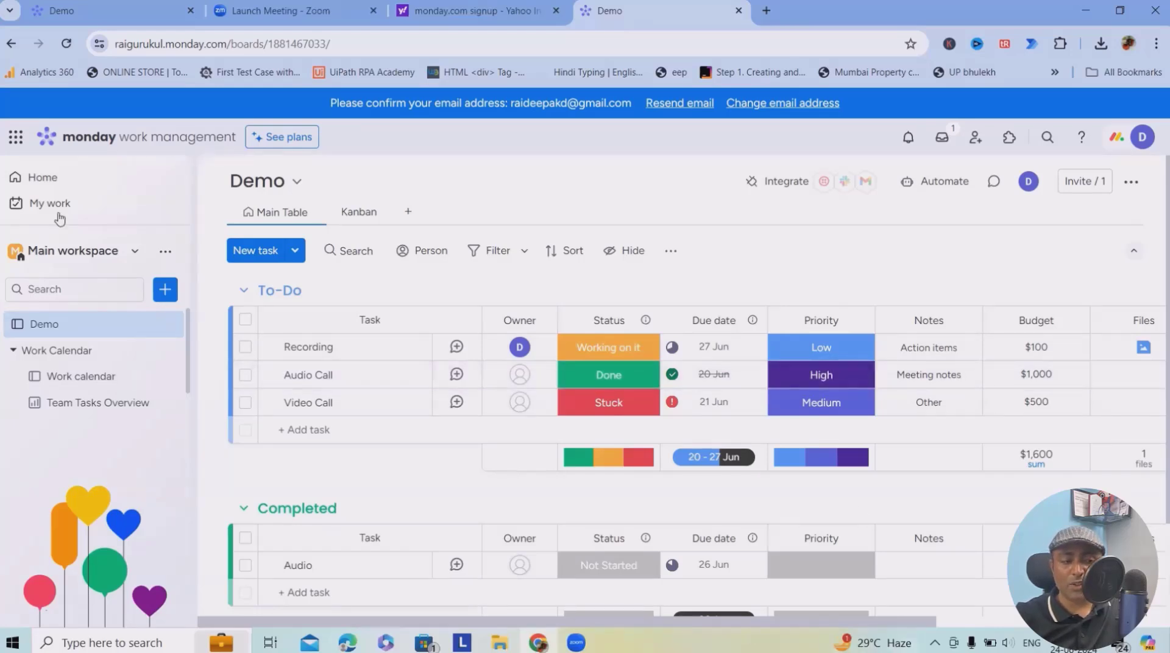
# Review the home page's recent boards, update feed and workspaces, and check the options of Main workspace.
pyautogui.click(54, 181)
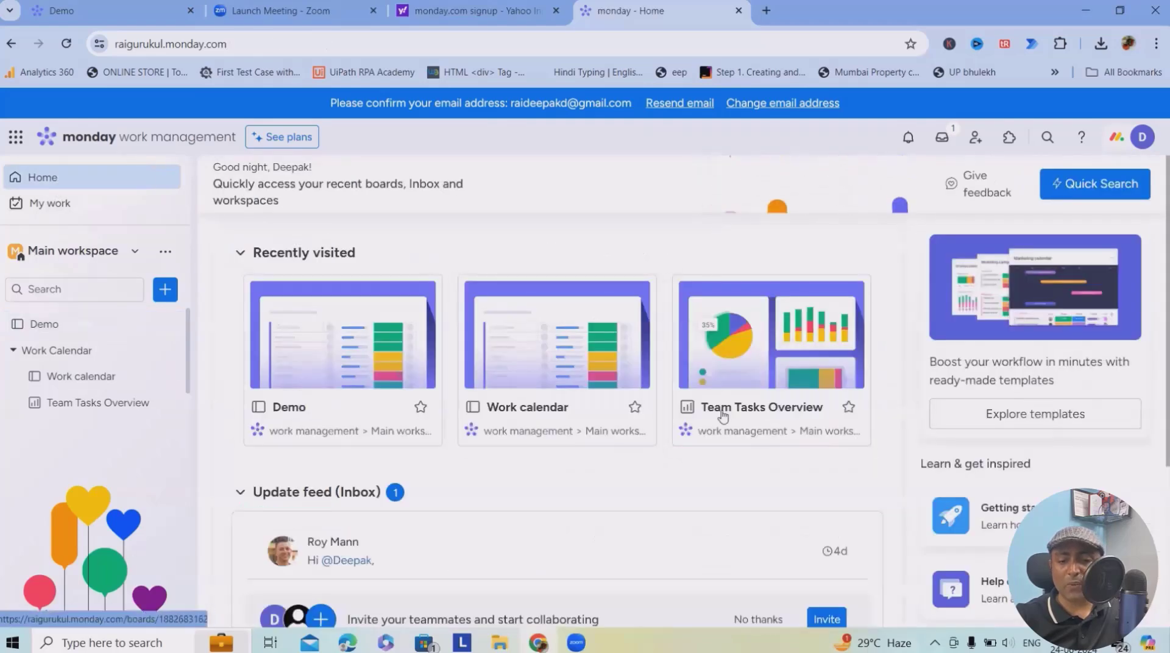
pyautogui.scroll(-4, 392, 290)
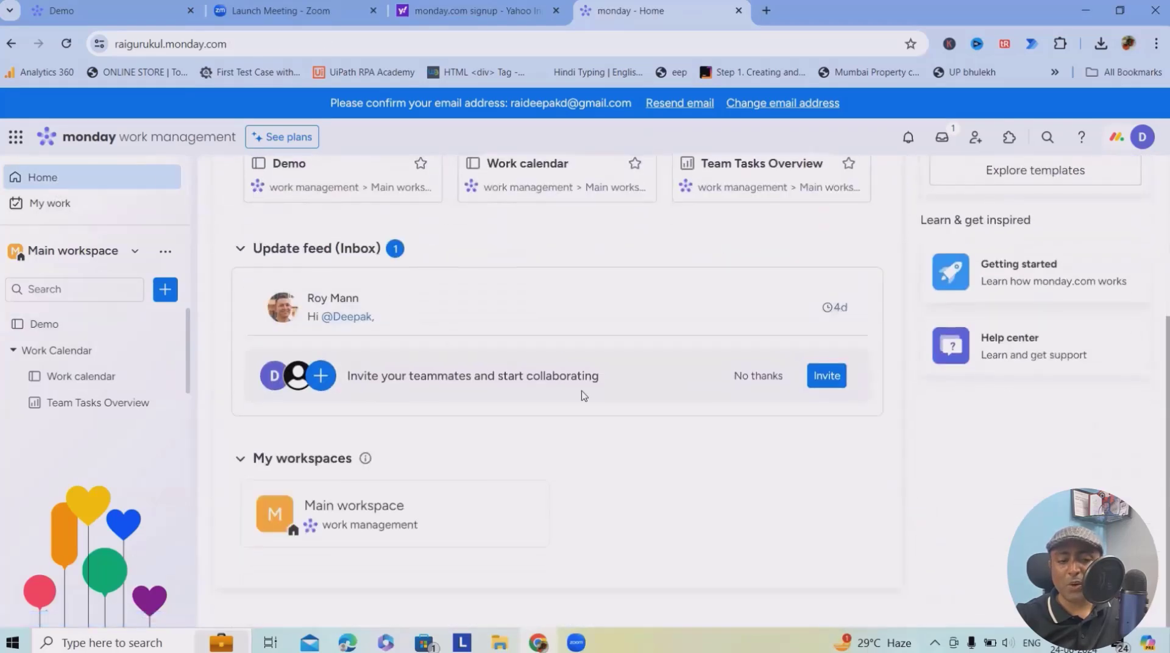
pyautogui.scroll(4, 584, 397)
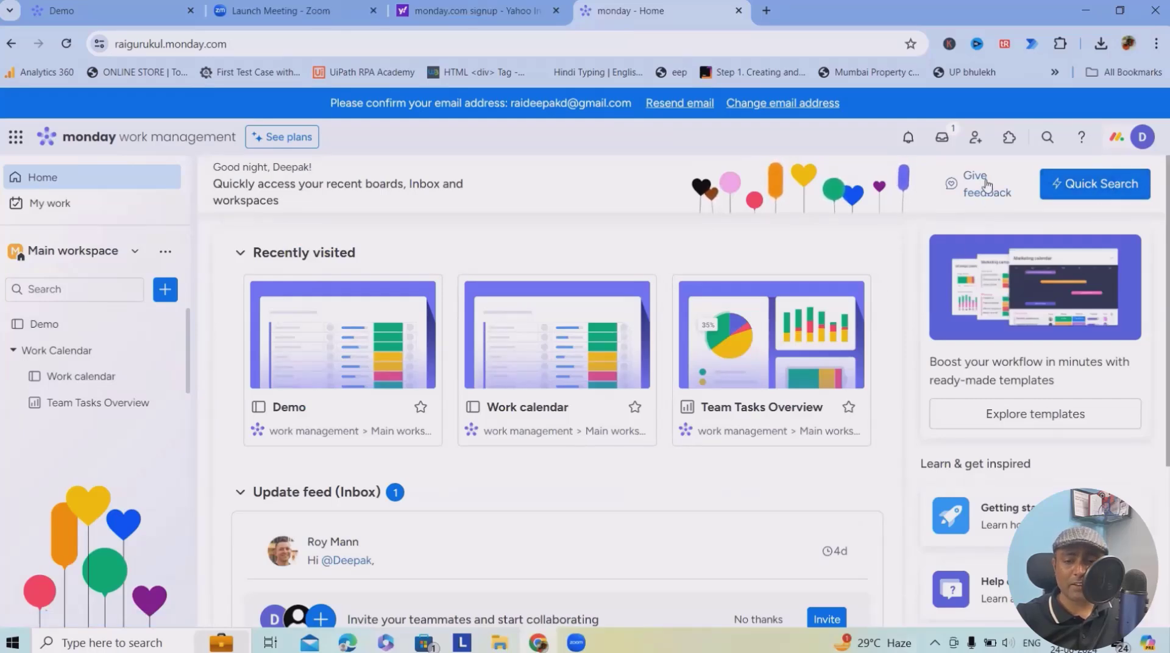
pyautogui.click(167, 253)
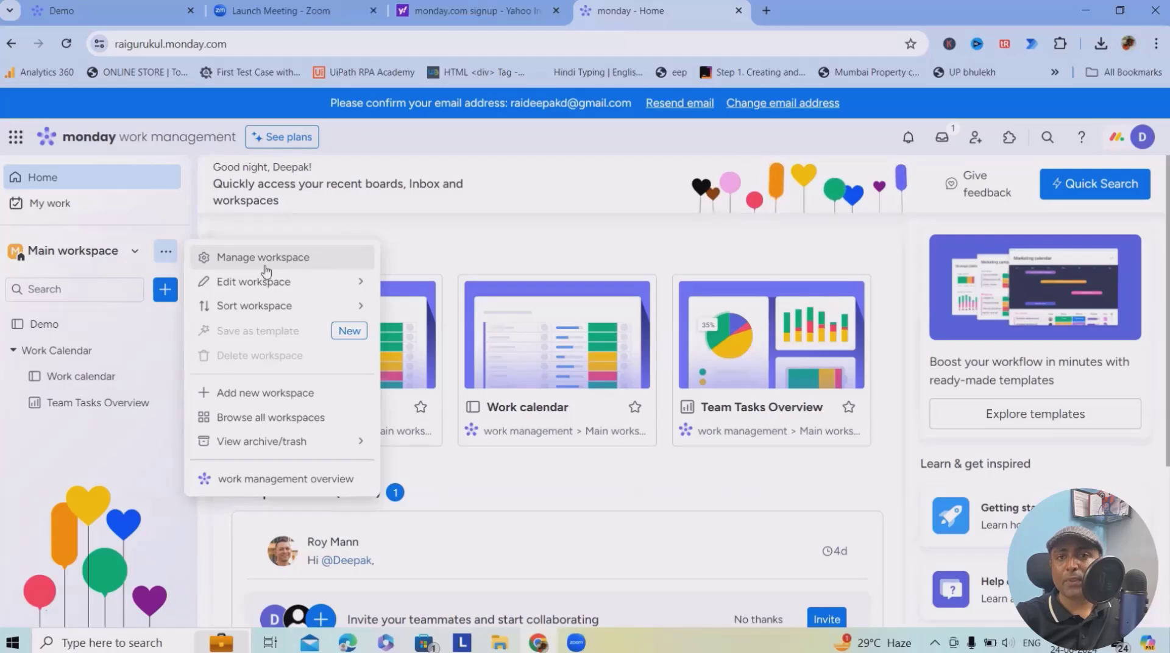
pyautogui.moveTo(257, 284)
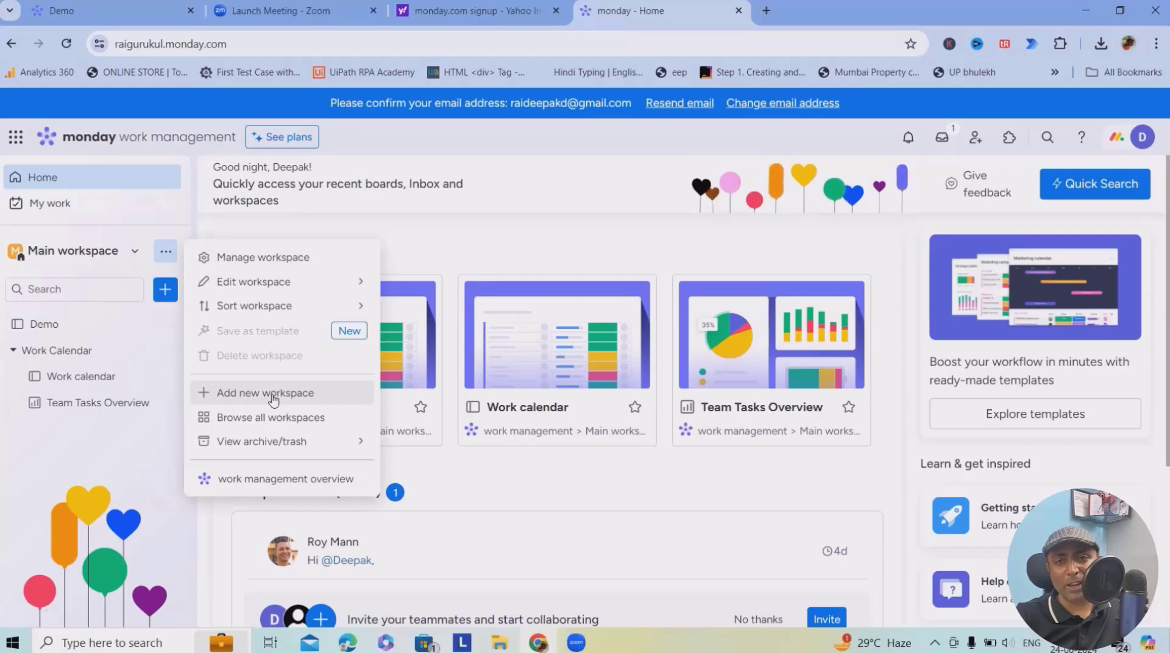
# Open the Demo board in its Kanban view and inspect the board's move and board type options.
pyautogui.click(40, 324)
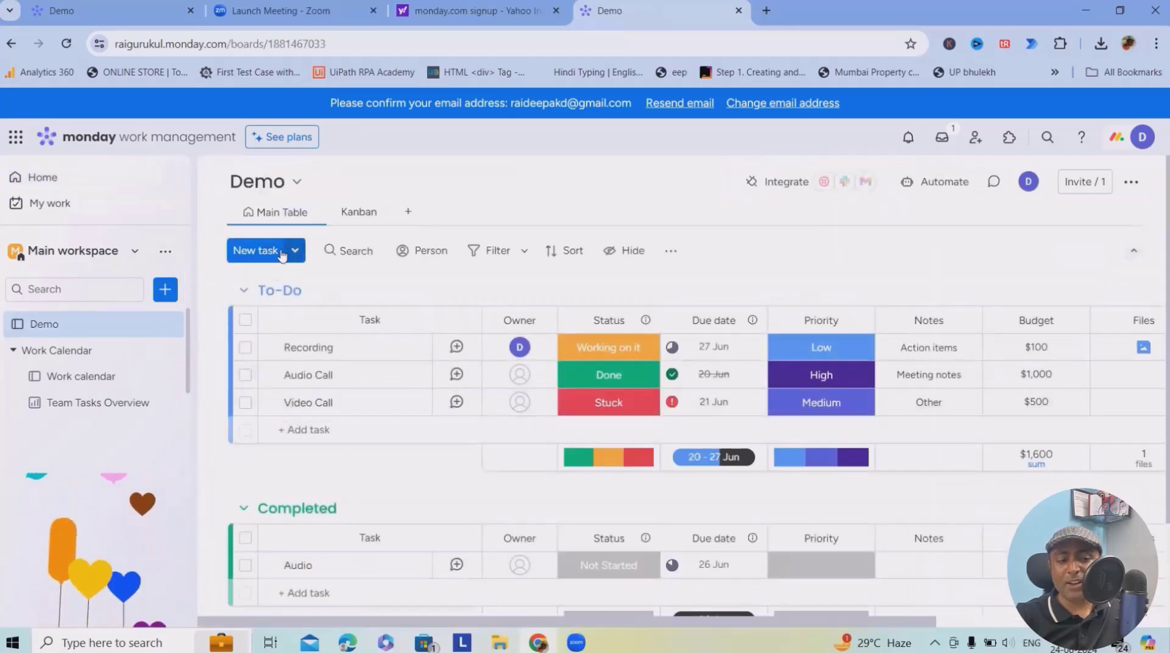
pyautogui.click(338, 214)
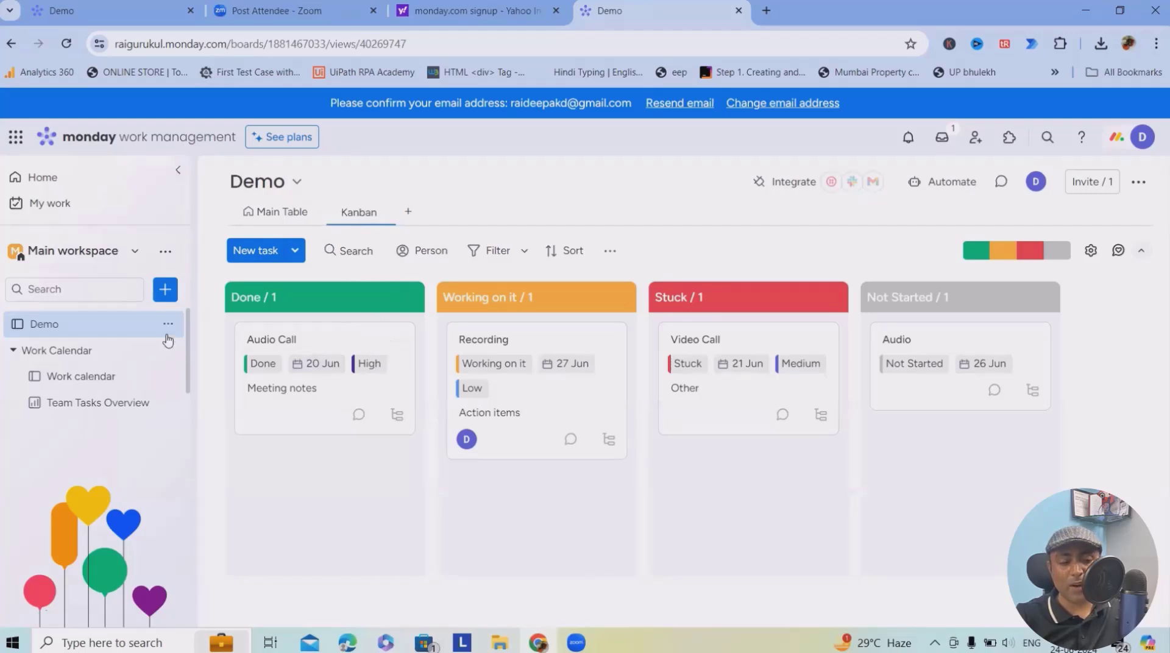
pyautogui.click(167, 327)
pyautogui.moveTo(259, 415)
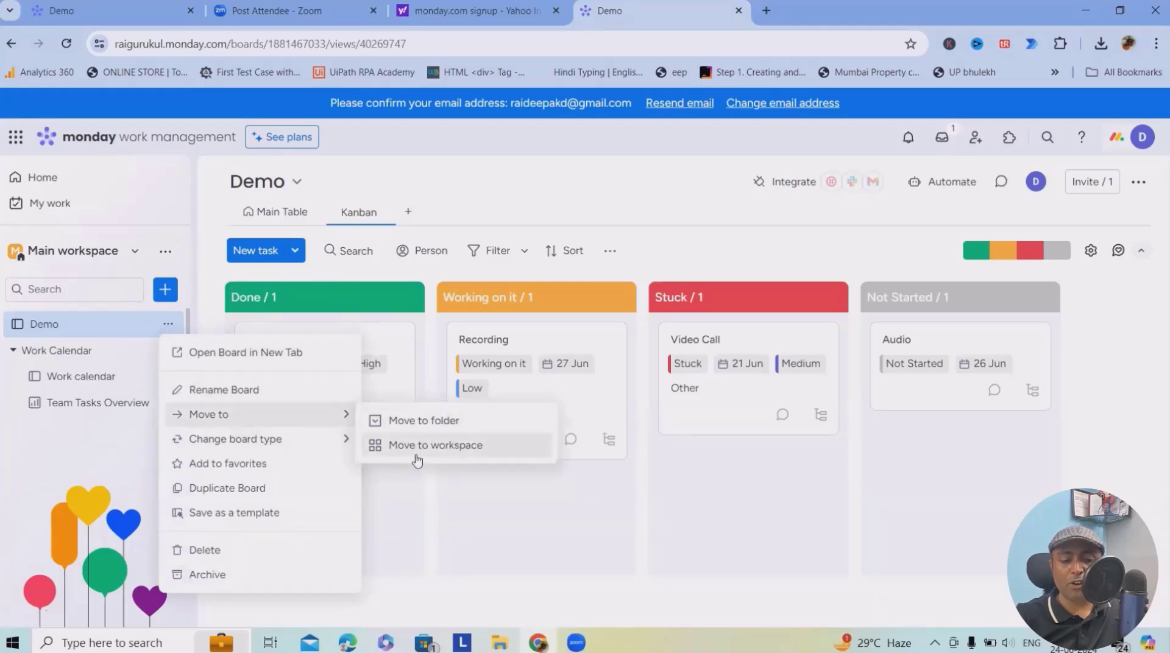
pyautogui.moveTo(259, 450)
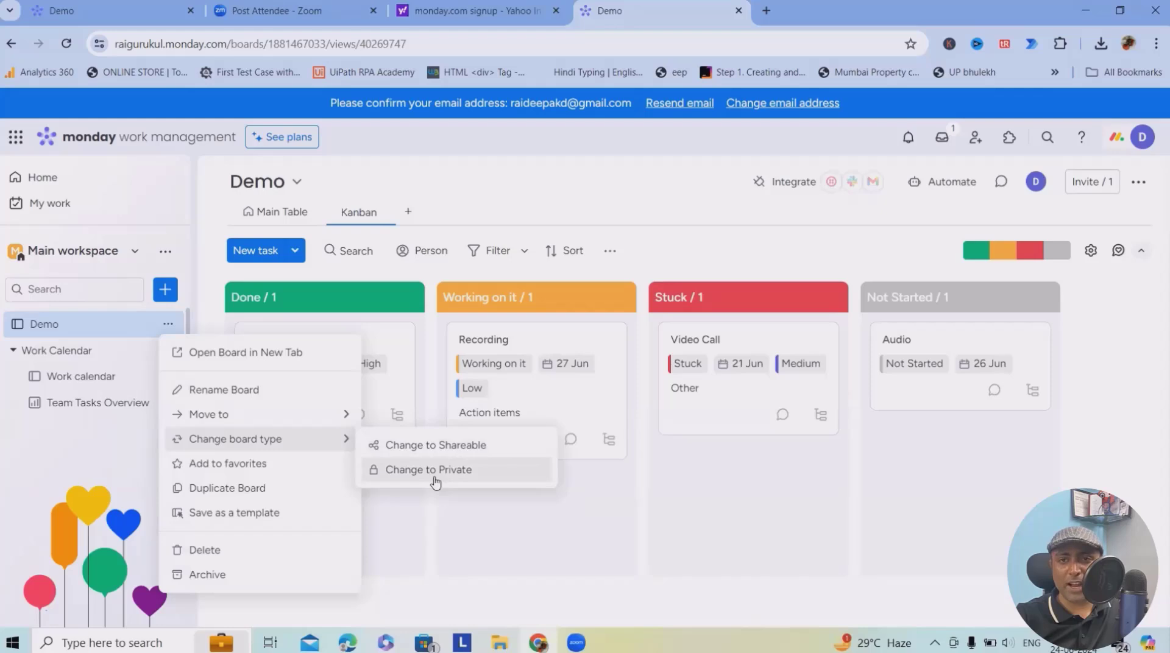
# Check the choices of what to copy when duplicating the Demo board, and close without duplicating.
pyautogui.click(273, 491)
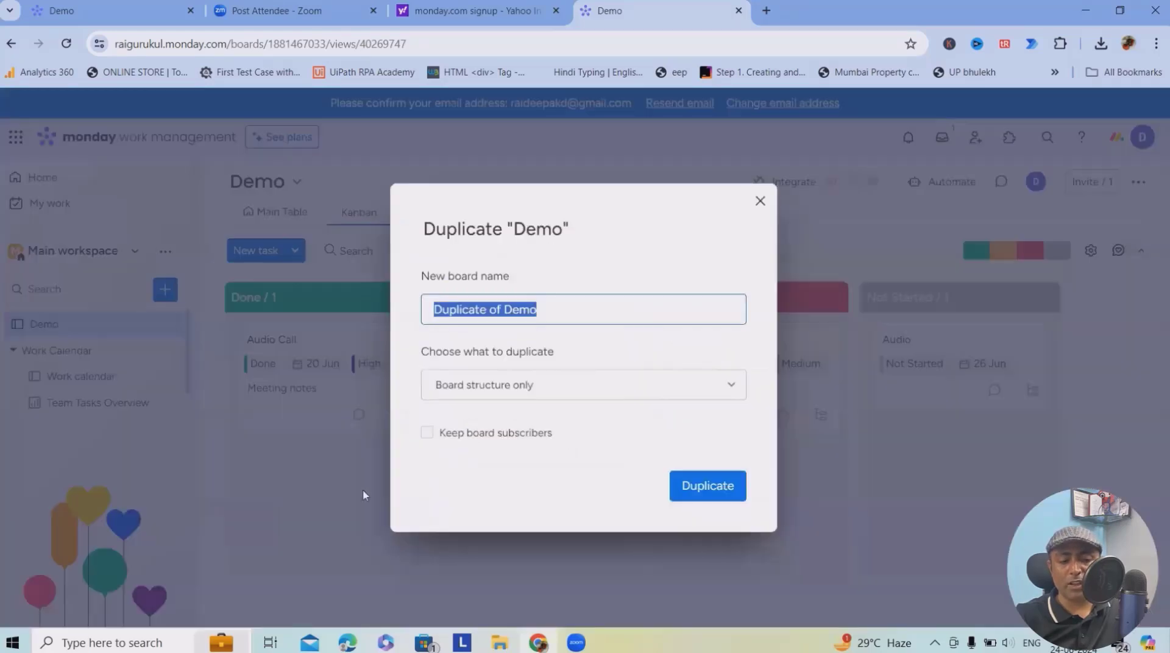
pyautogui.click(588, 397)
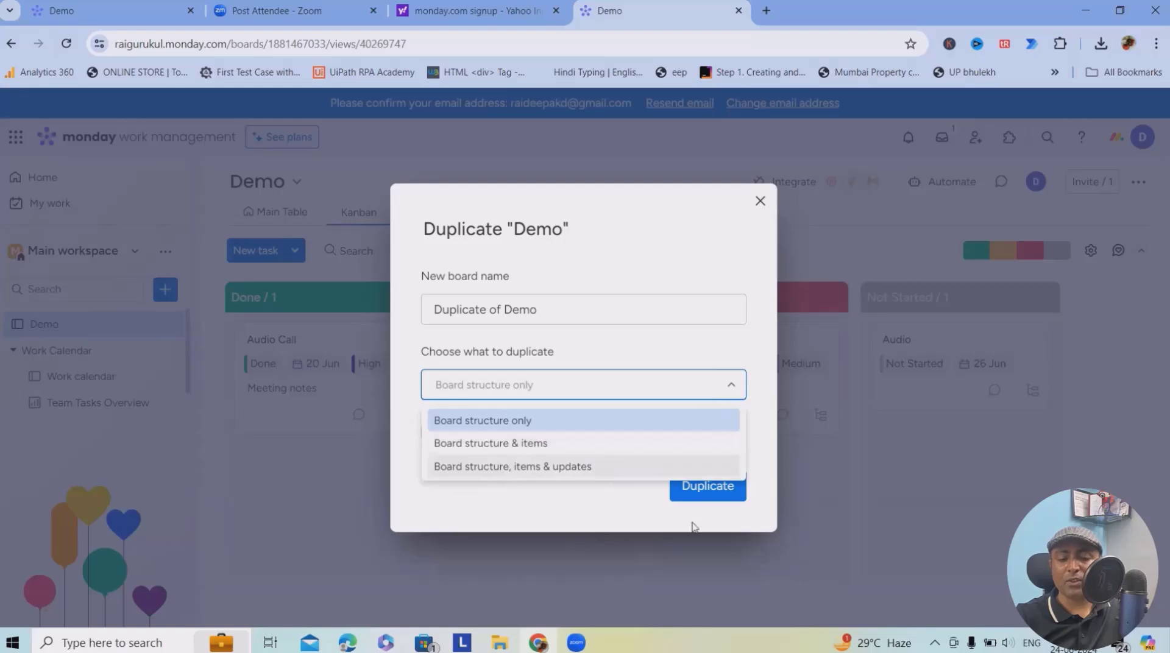
pyautogui.click(759, 202)
pyautogui.click(759, 201)
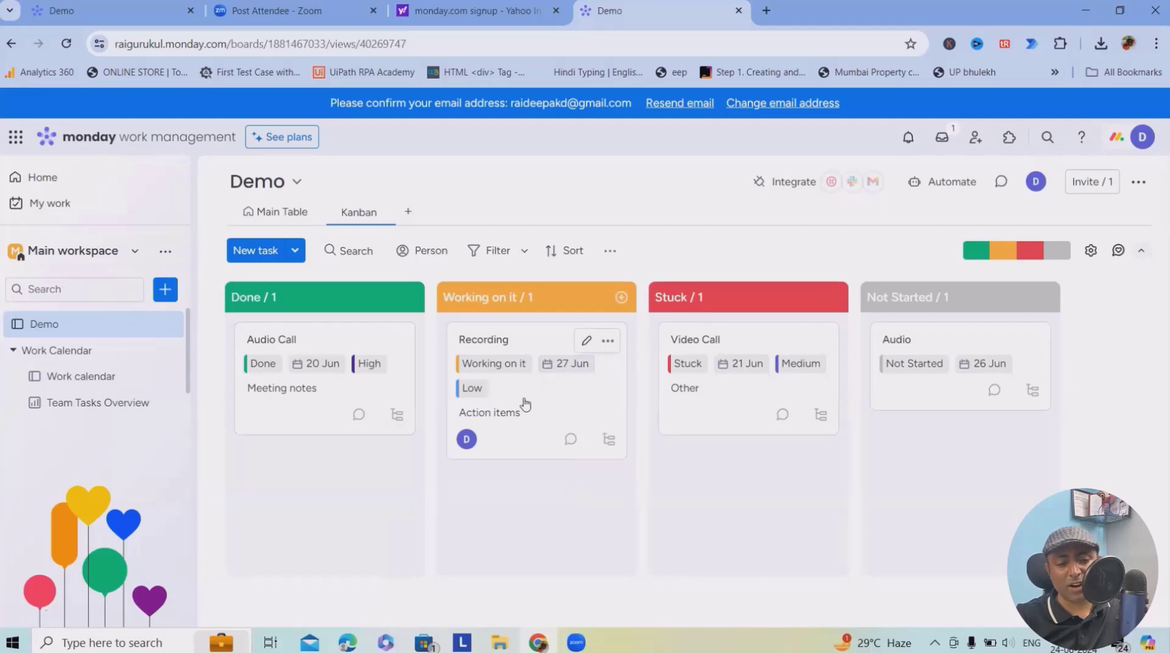
# Examine the Kanban view's search, person filter, quick filters, sort and additional display options.
pyautogui.click(350, 252)
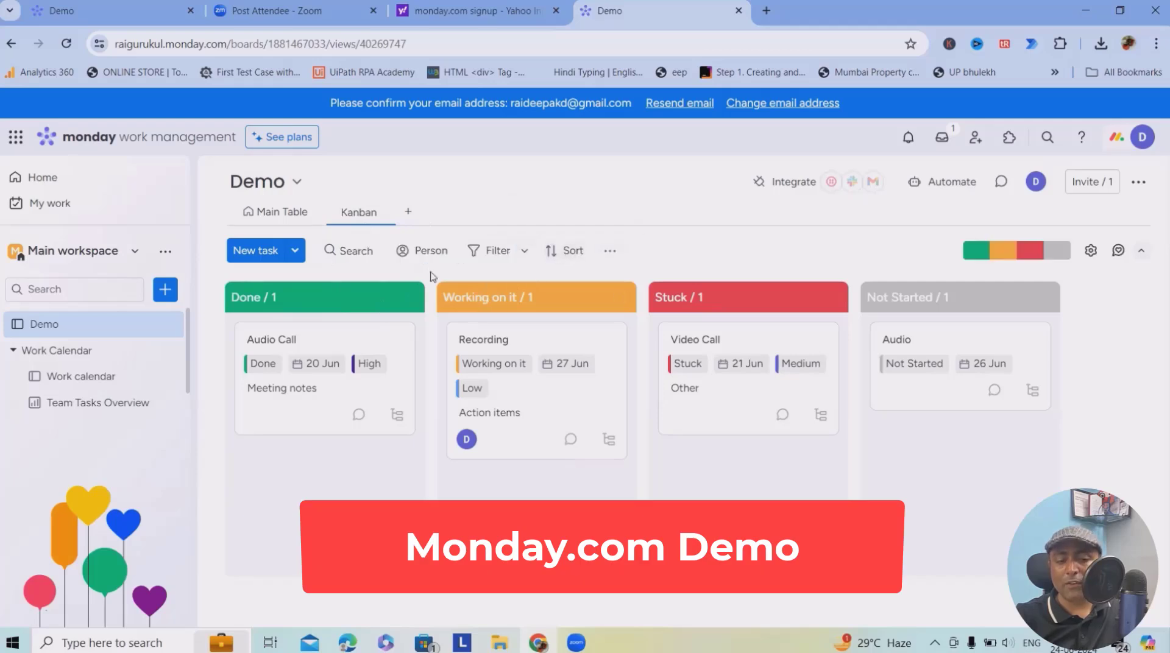
pyautogui.click(420, 252)
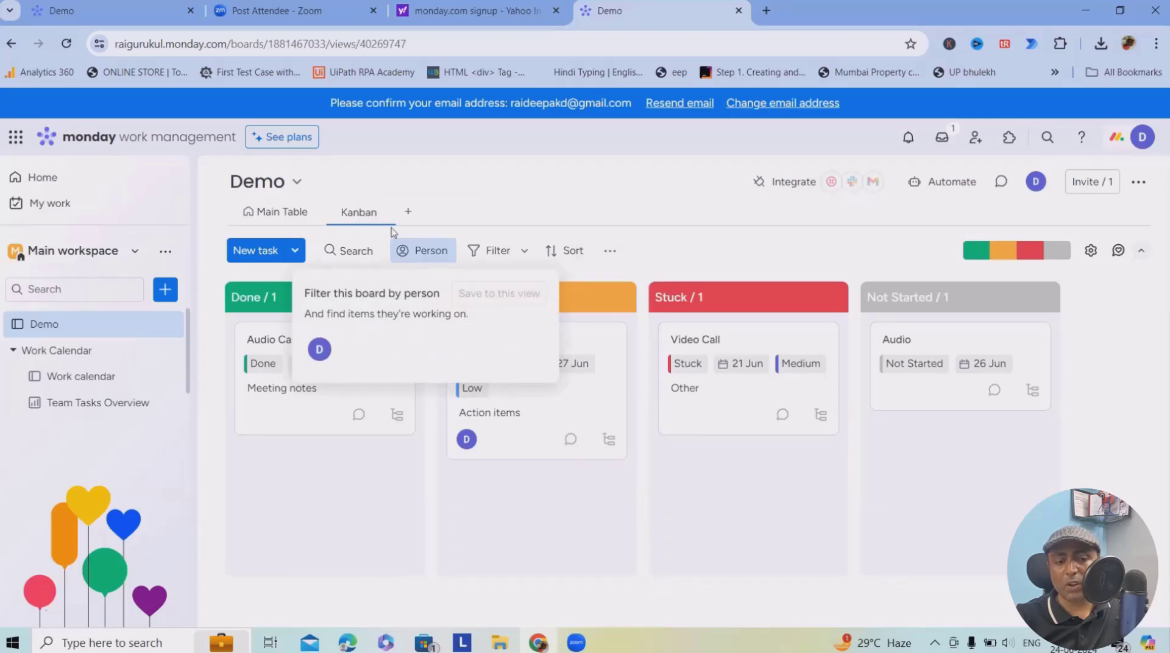
pyautogui.click(498, 252)
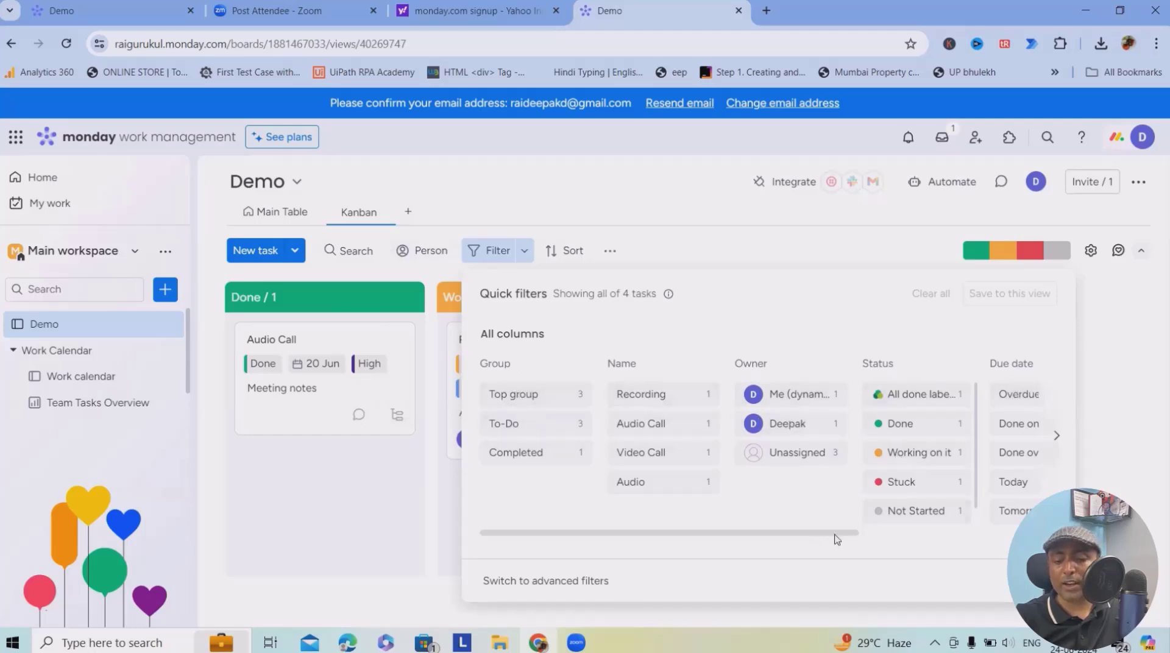
pyautogui.moveTo(834, 535); pyautogui.dragTo(1024, 536)
pyautogui.click(577, 253)
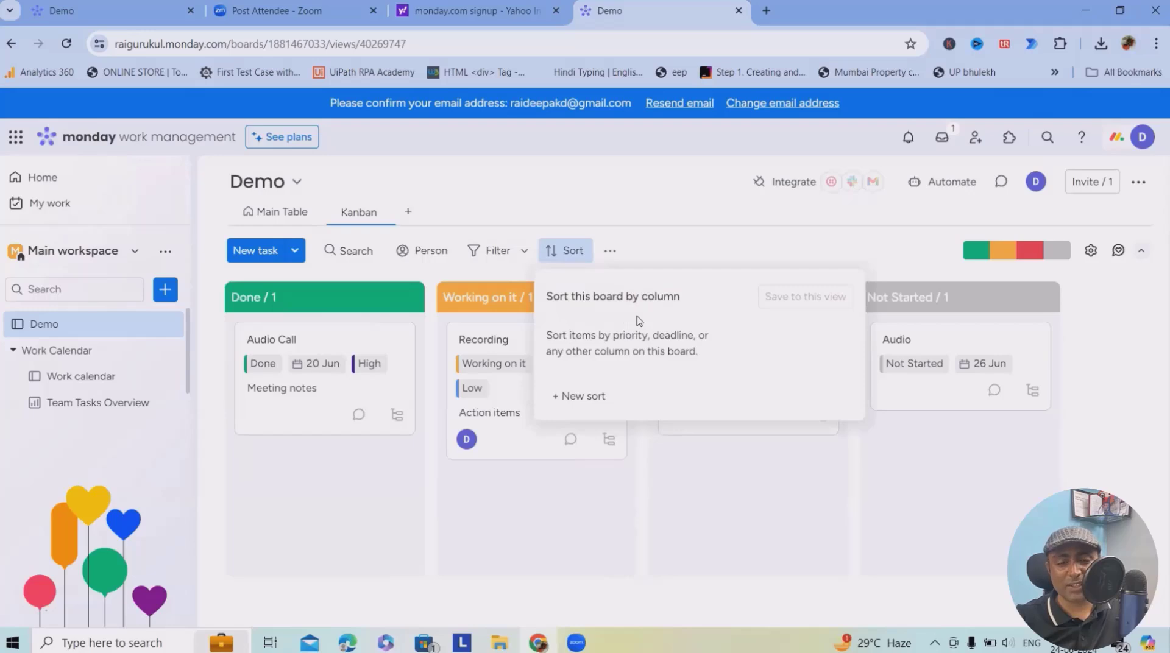
pyautogui.click(609, 250)
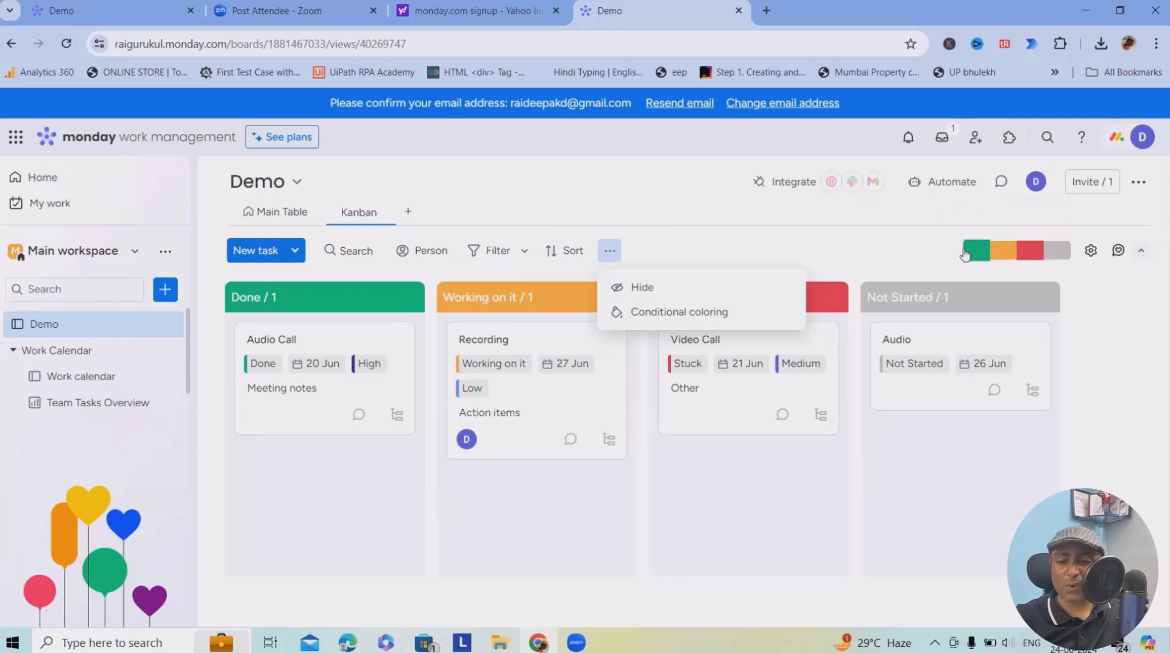
# Set the Kanban column to Priority in the Demo board's Kanban widget settings.
pyautogui.click(1090, 250)
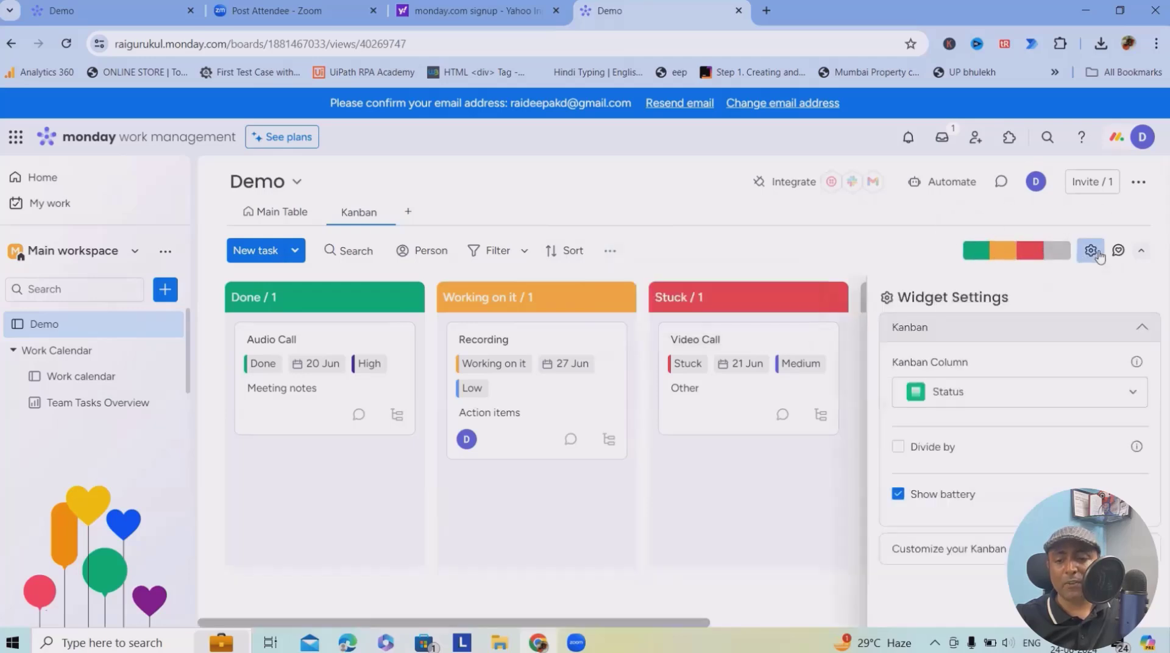
pyautogui.click(1132, 392)
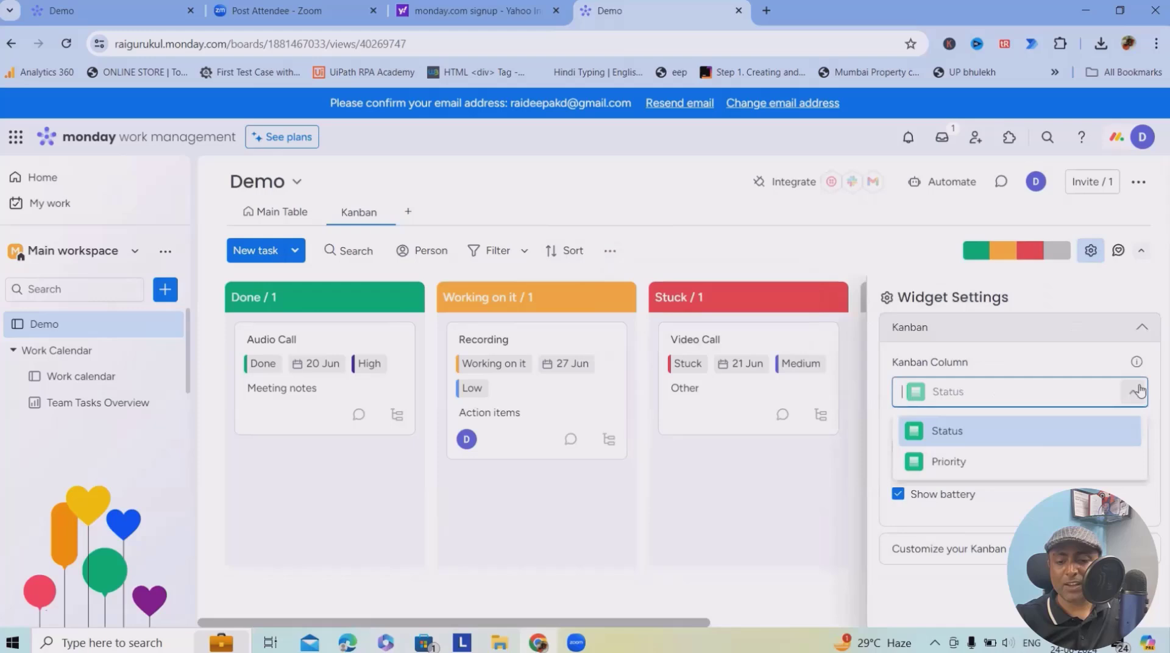
pyautogui.click(993, 469)
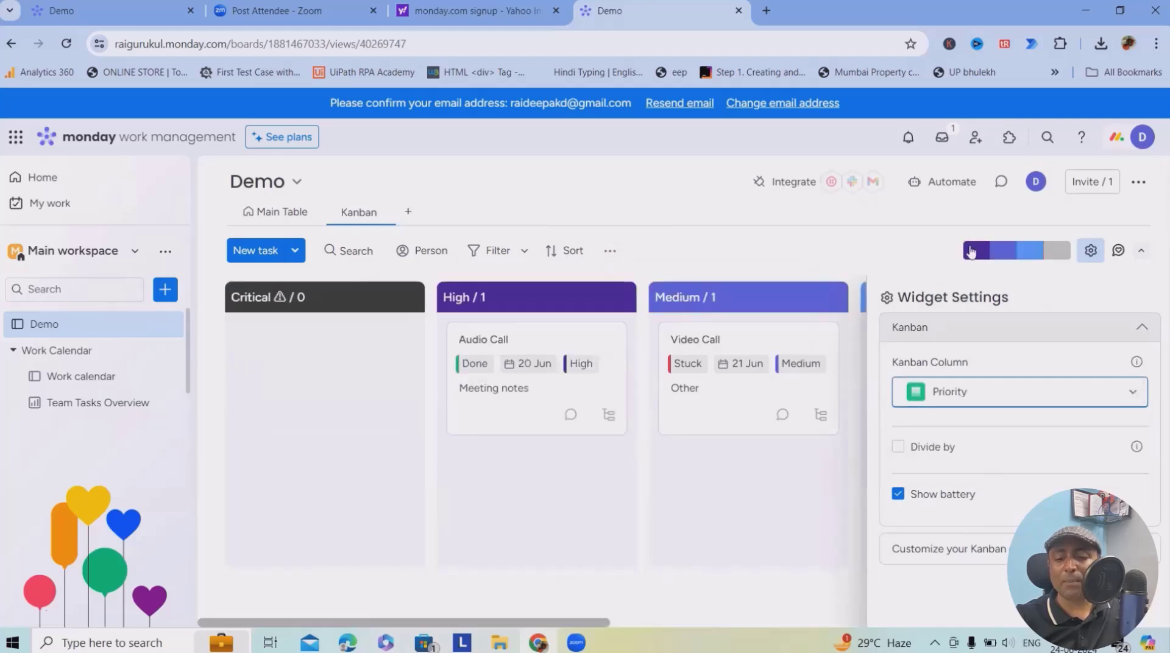
pyautogui.moveTo(1002, 265)
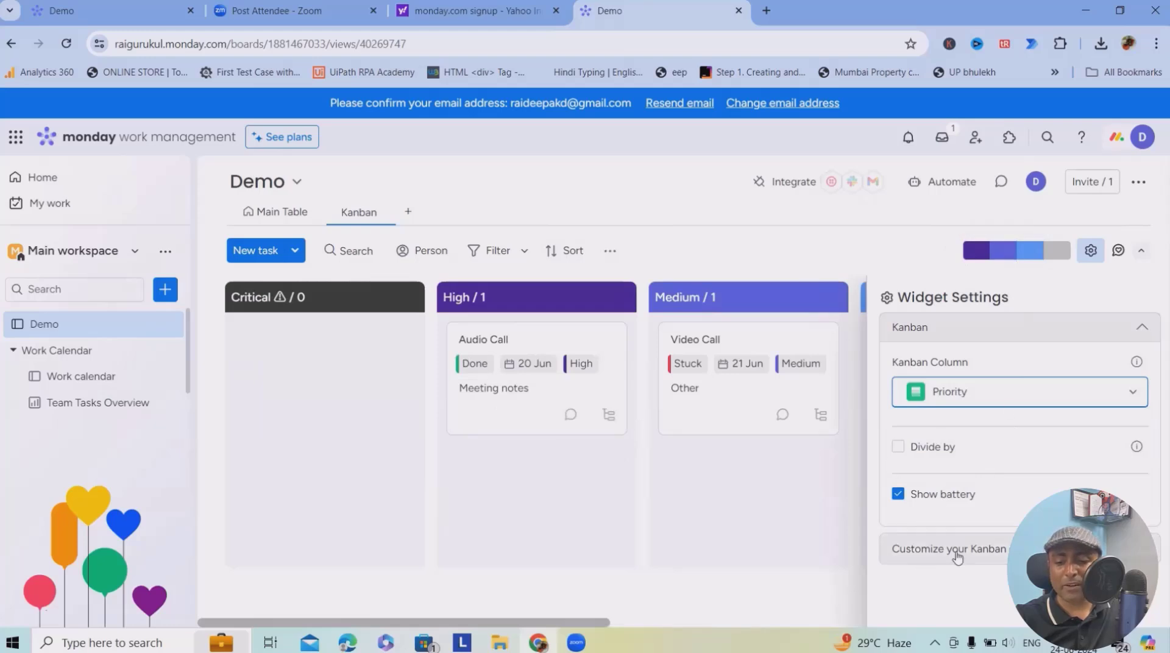
# Examine the Kanban card customization options in the widget settings, and close the settings.
pyautogui.click(983, 551)
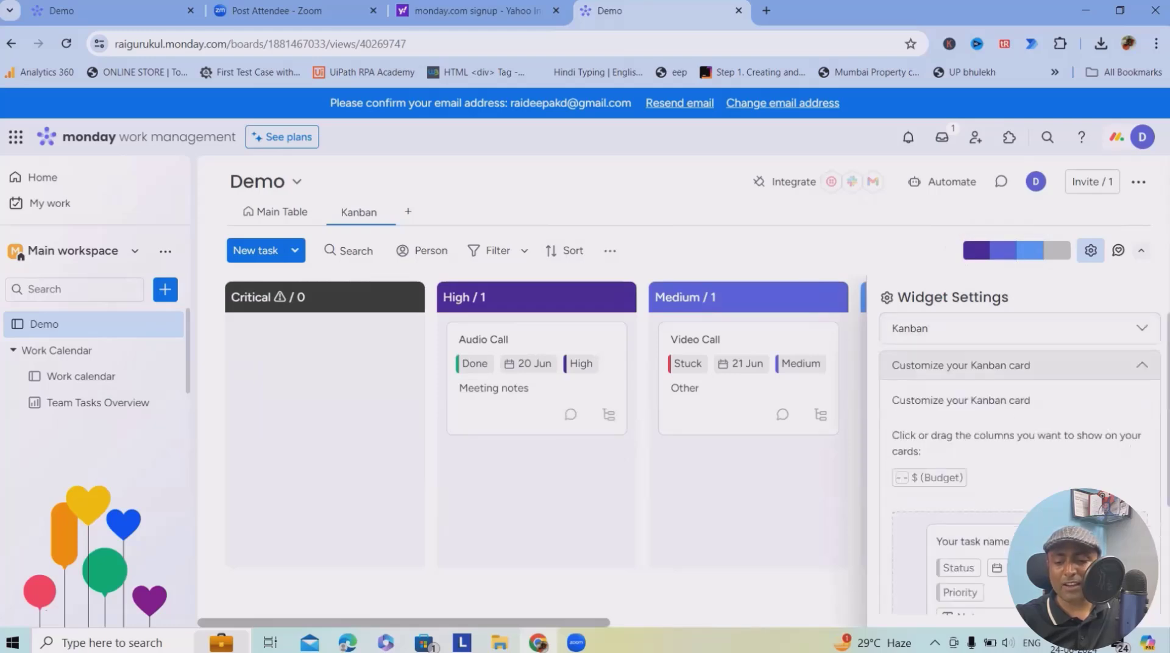
pyautogui.scroll(-3, 987, 570)
pyautogui.scroll(5, 987, 573)
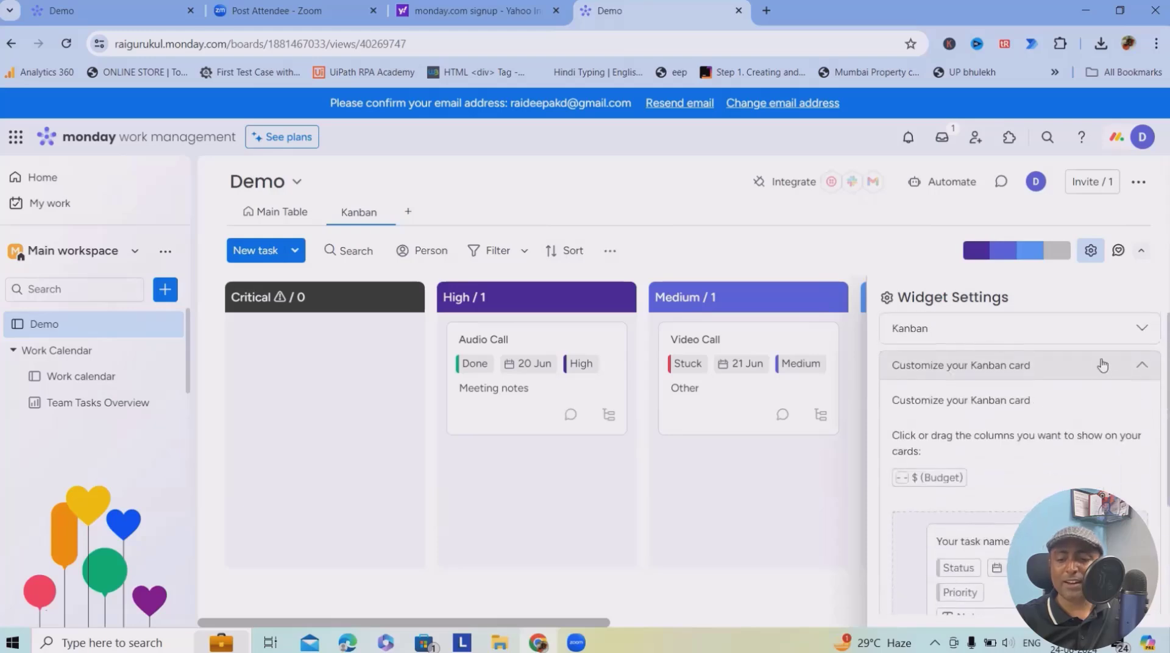
pyautogui.click(1120, 300)
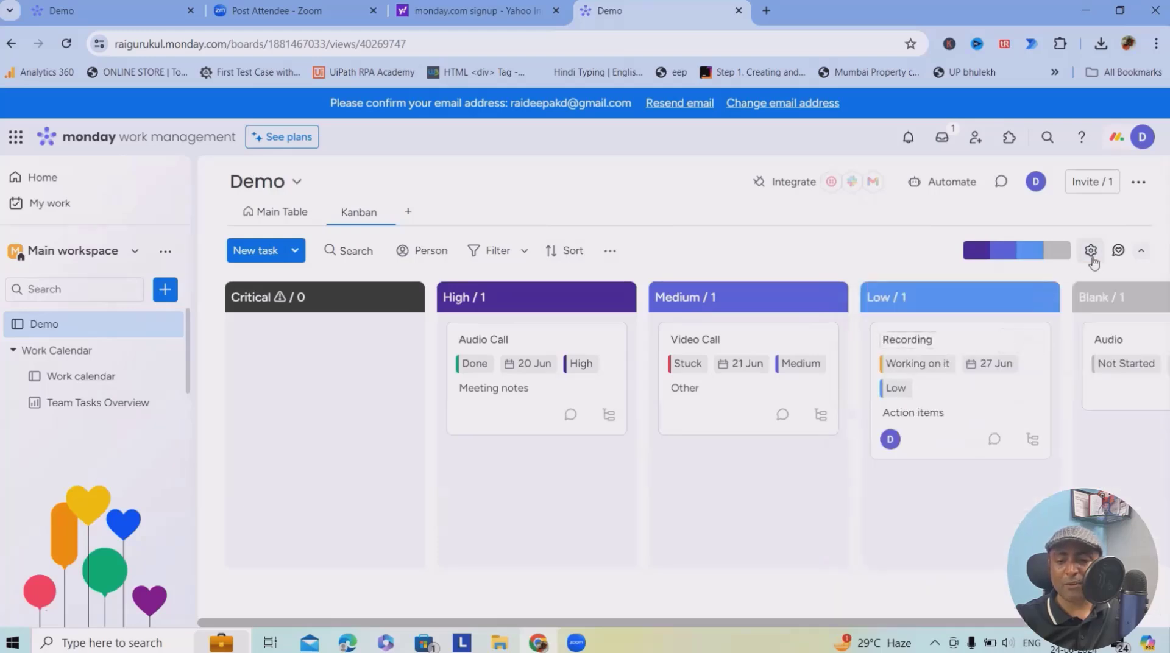
# Set the Kanban column to Status in the Demo board's widget settings, and collapse the board header.
pyautogui.click(1090, 251)
pyautogui.click(1018, 392)
pyautogui.click(984, 432)
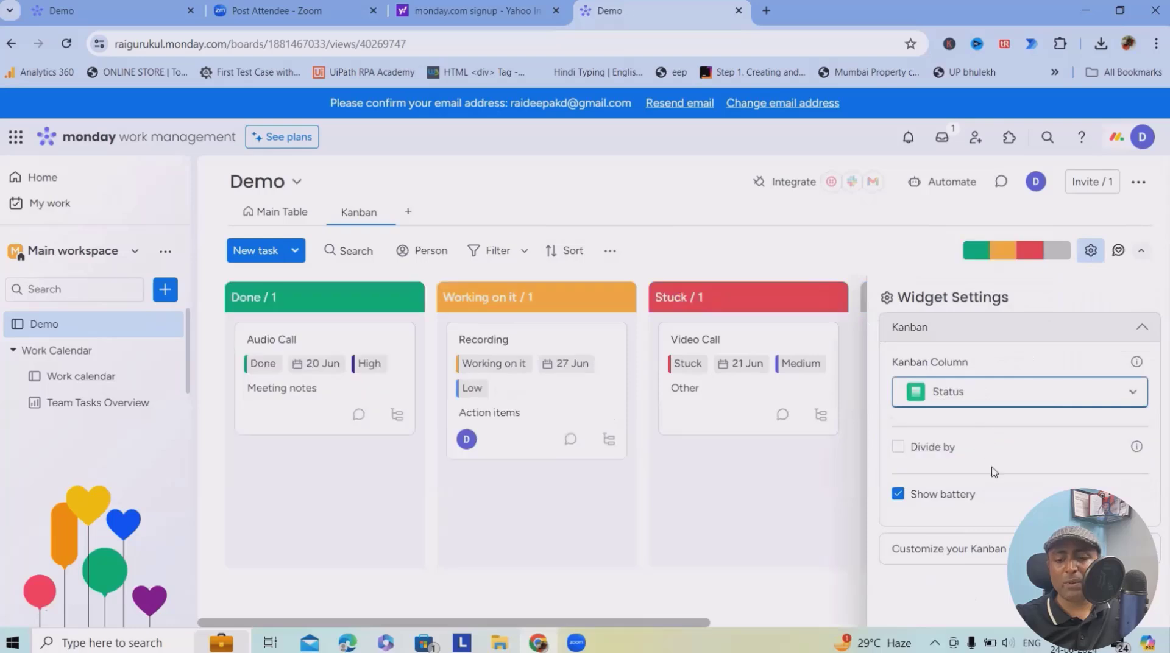
pyautogui.click(1142, 250)
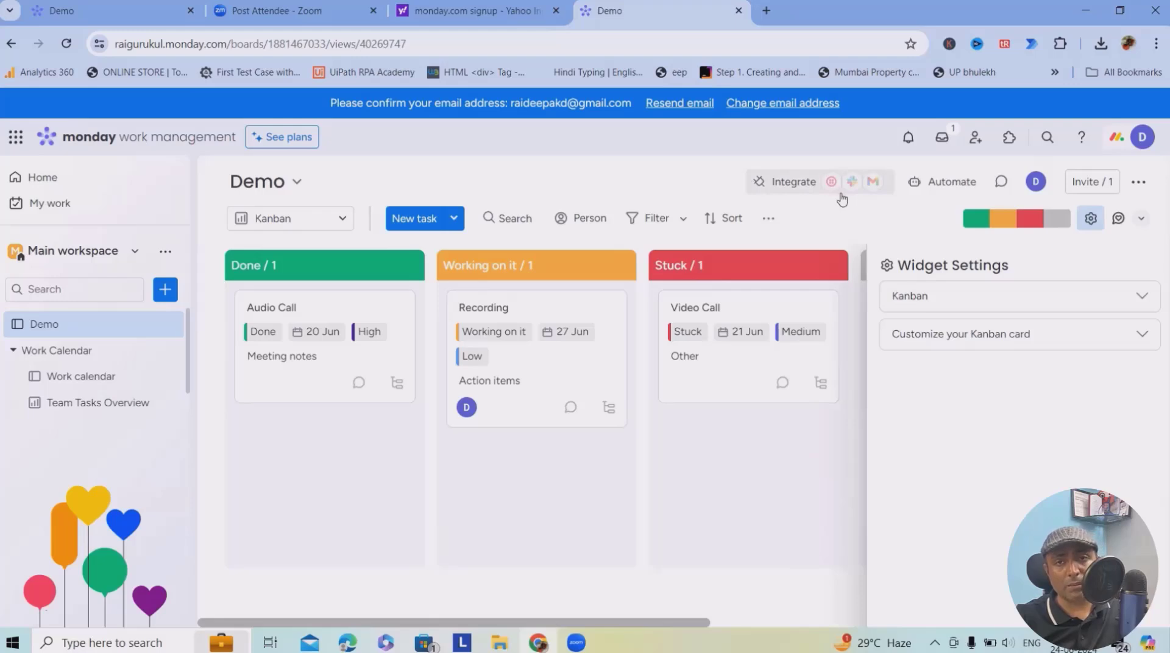
# Look through the automation categories and basic templates available for the Demo board in the Automation center.
pyautogui.click(962, 183)
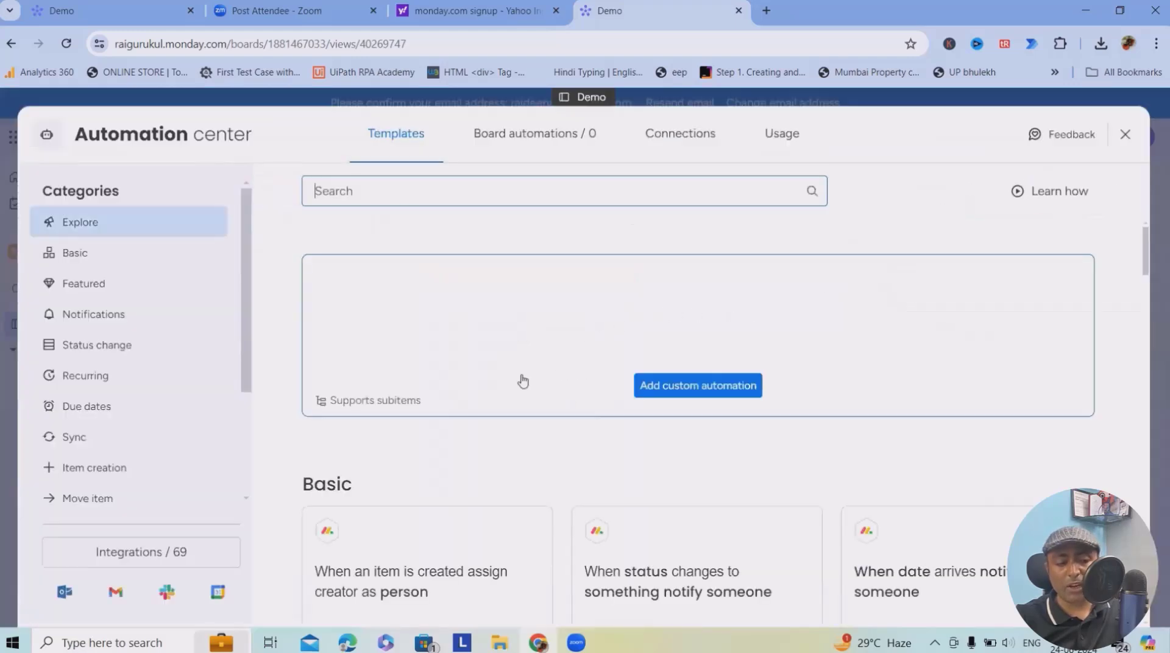
pyautogui.scroll(-3, 170, 269)
pyautogui.scroll(-1, 506, 481)
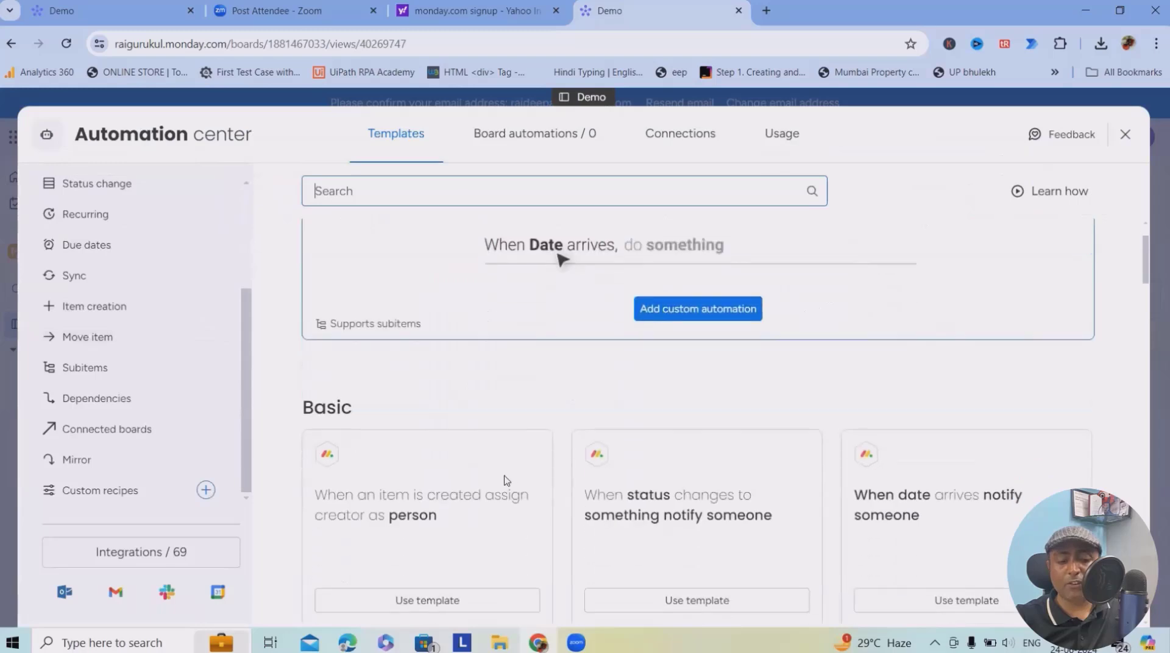
pyautogui.scroll(1, 507, 482)
pyautogui.scroll(-2, 509, 483)
pyautogui.scroll(2, 518, 487)
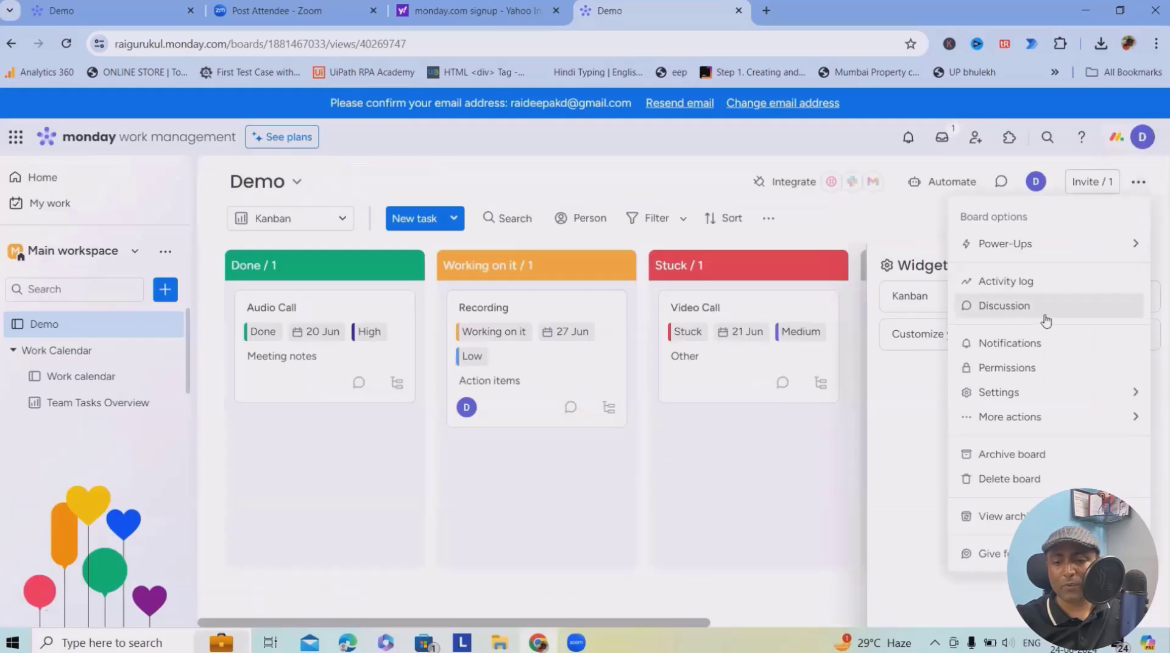
# Review the Demo board's notification choices, including muting for other board members.
pyautogui.moveTo(992, 243)
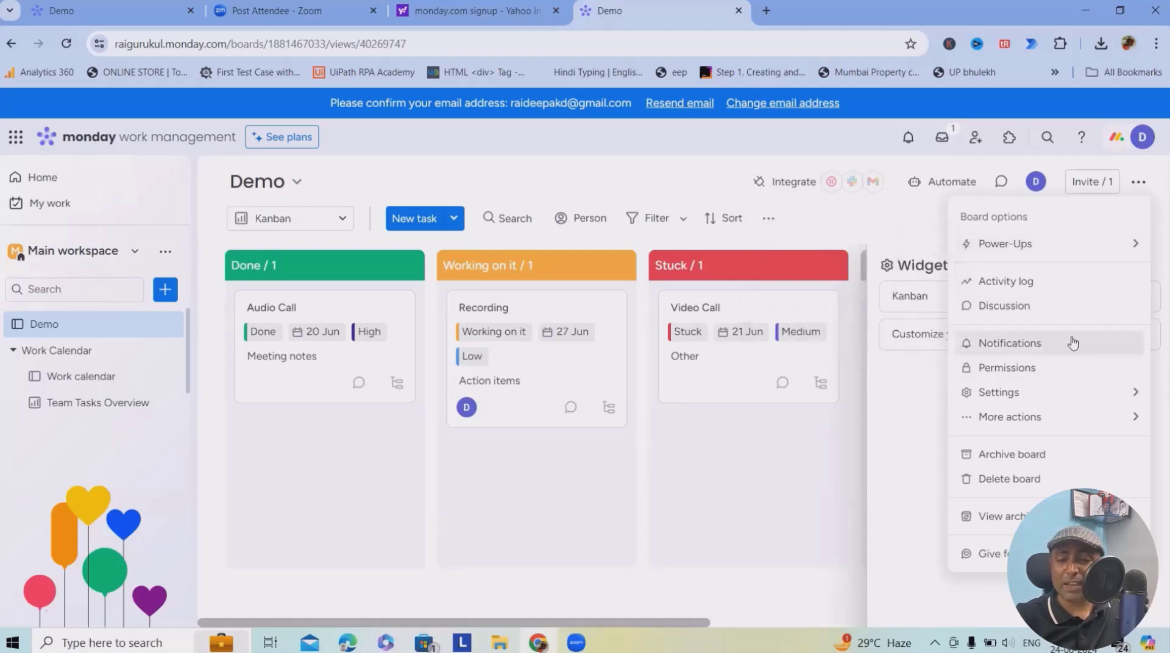
pyautogui.click(1034, 343)
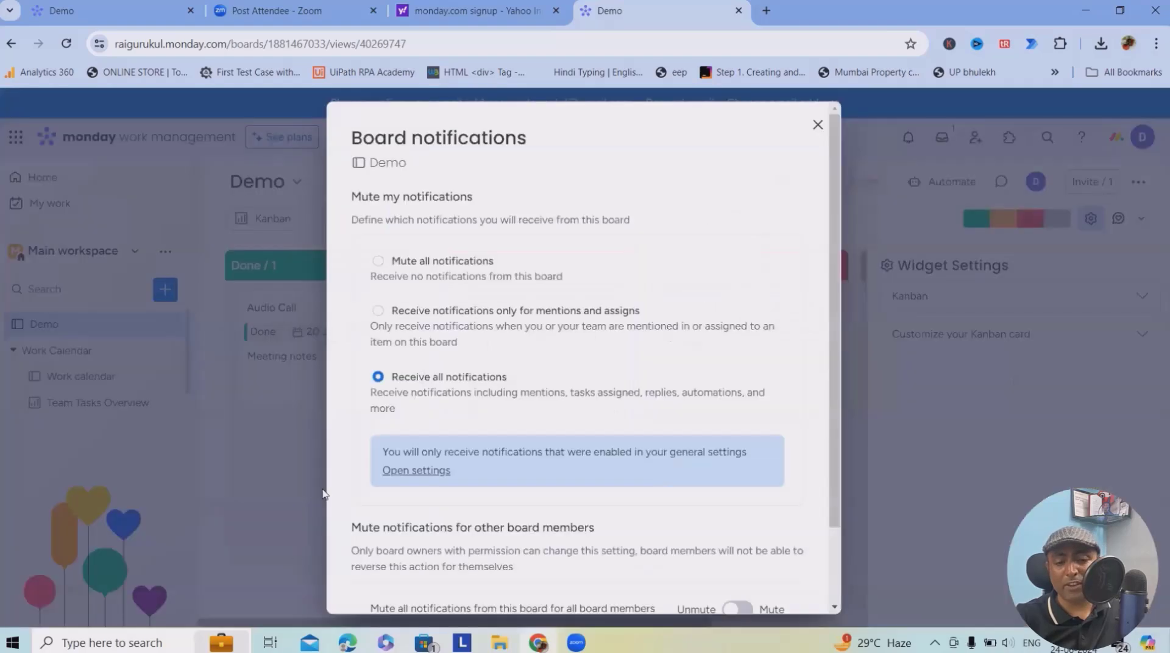
pyautogui.scroll(-3, 380, 366)
pyautogui.scroll(3, 421, 420)
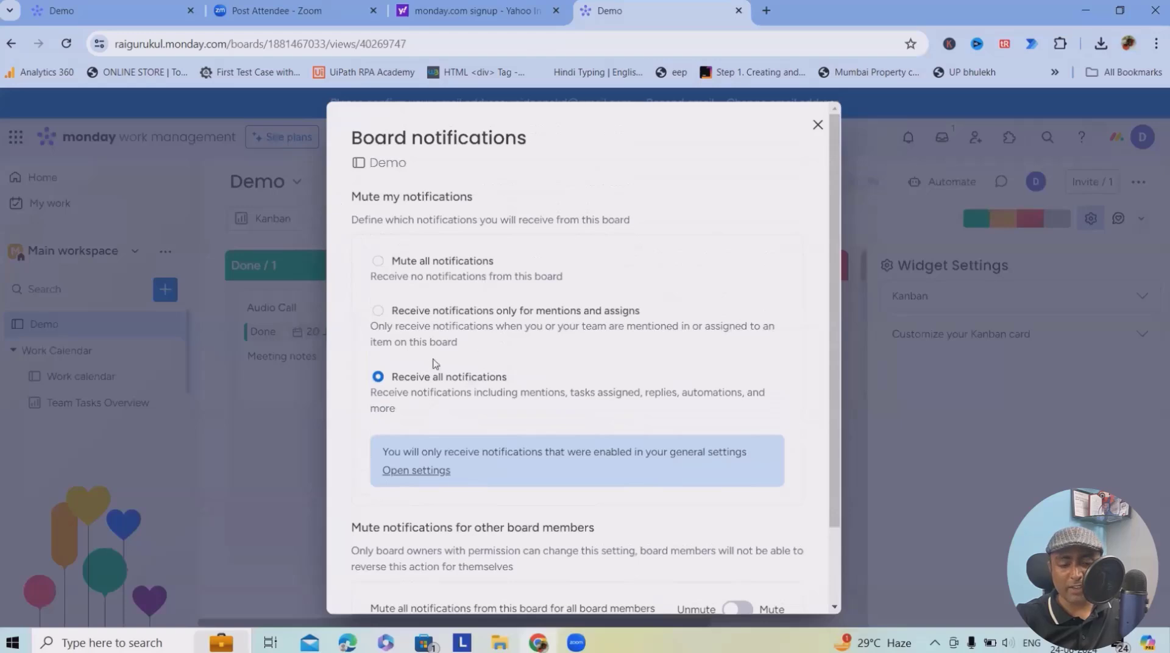
pyautogui.scroll(-3, 436, 364)
pyautogui.click(719, 572)
# Examine the Demo board's settings choices and its additional actions such as templates, import and export.
pyautogui.click(1140, 184)
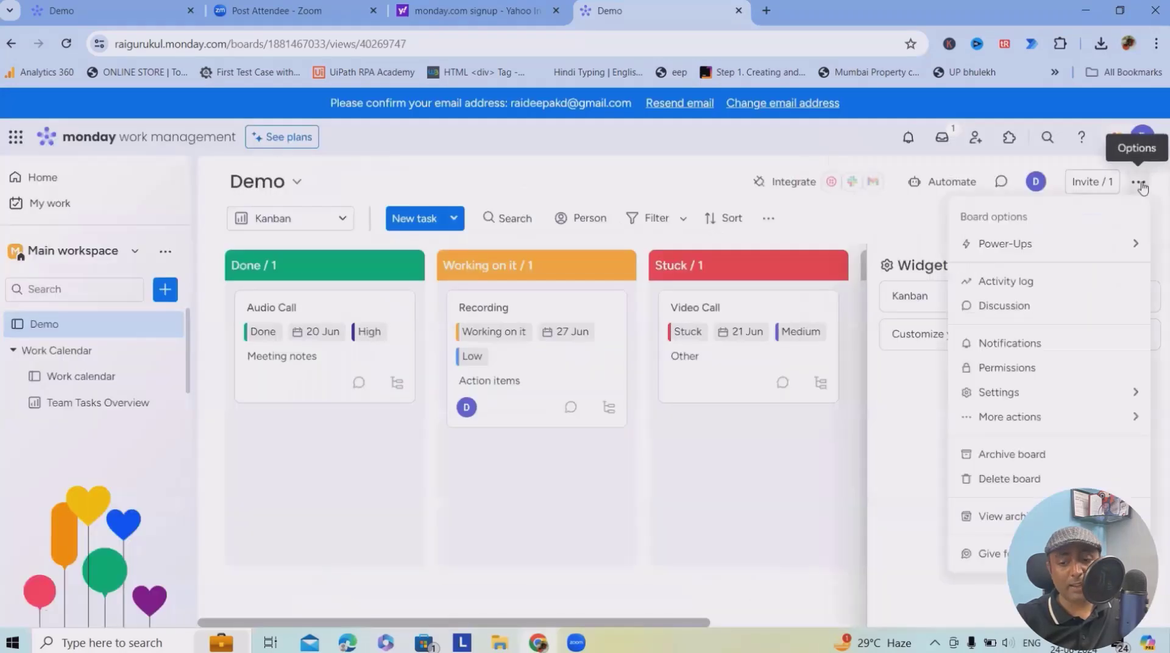
pyautogui.moveTo(1039, 395)
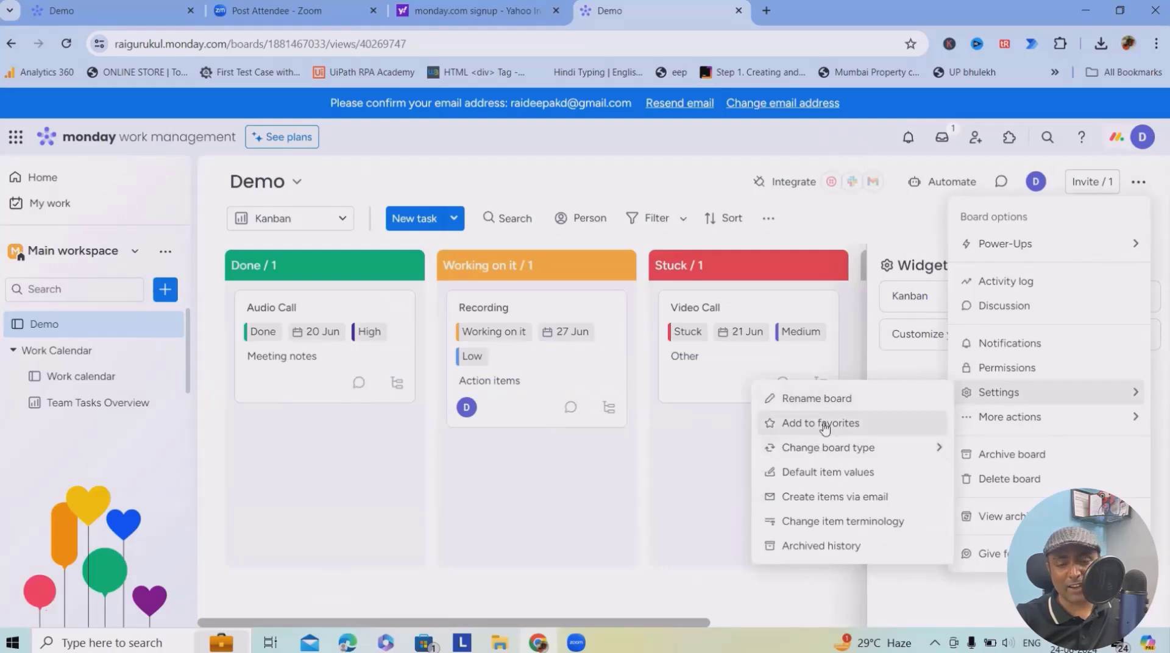
pyautogui.moveTo(844, 454)
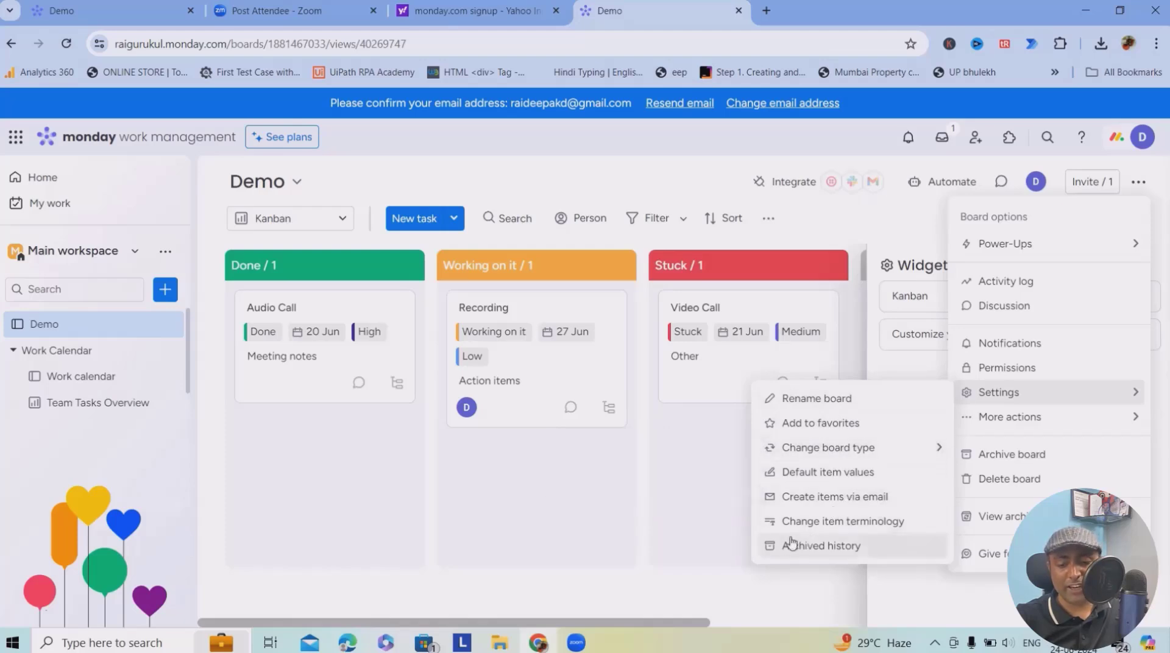
pyautogui.moveTo(1082, 420)
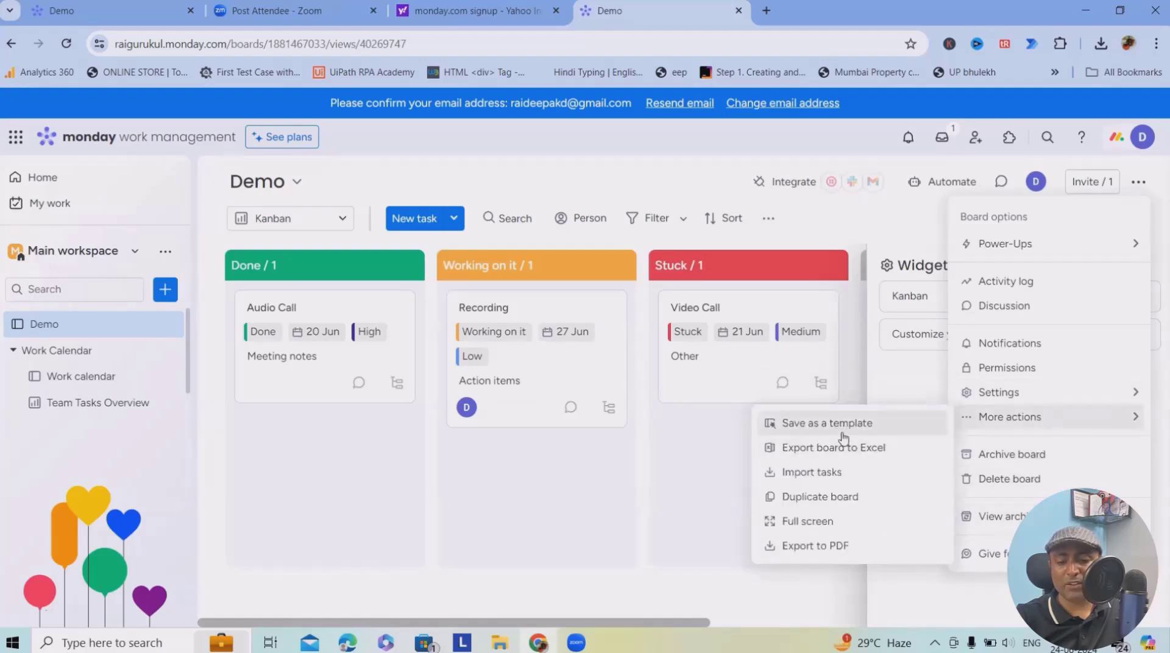
# Try the Demo board's Excel export options with updates included and a copy sent by email, and close without exporting.
pyautogui.click(853, 448)
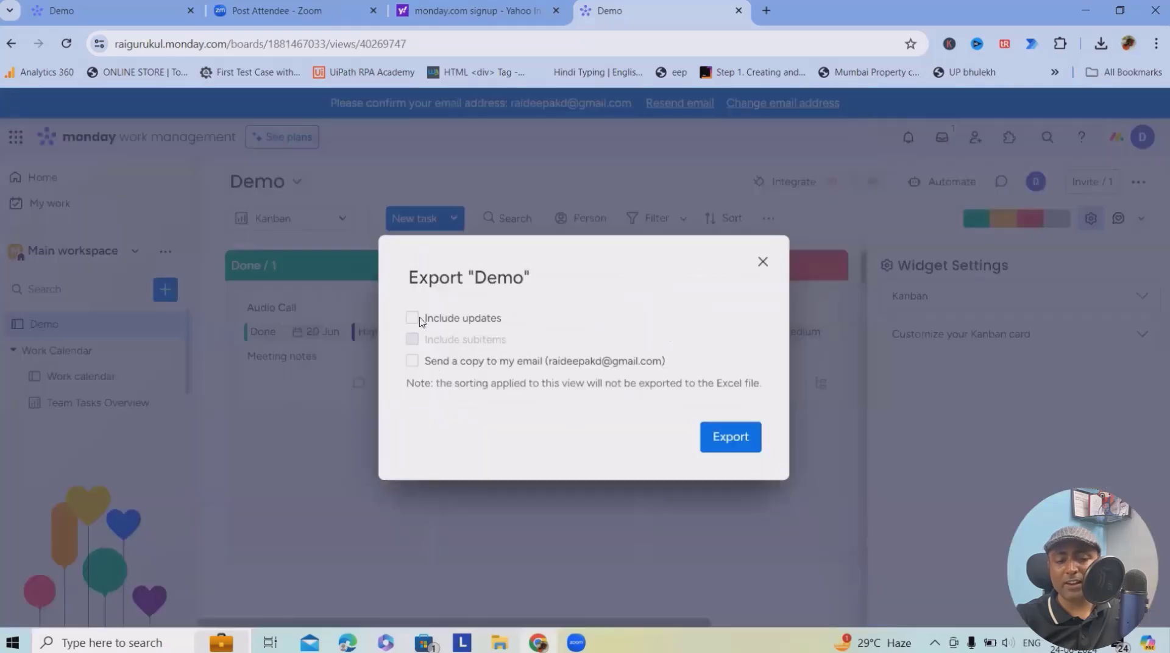
pyautogui.click(412, 318)
pyautogui.click(411, 361)
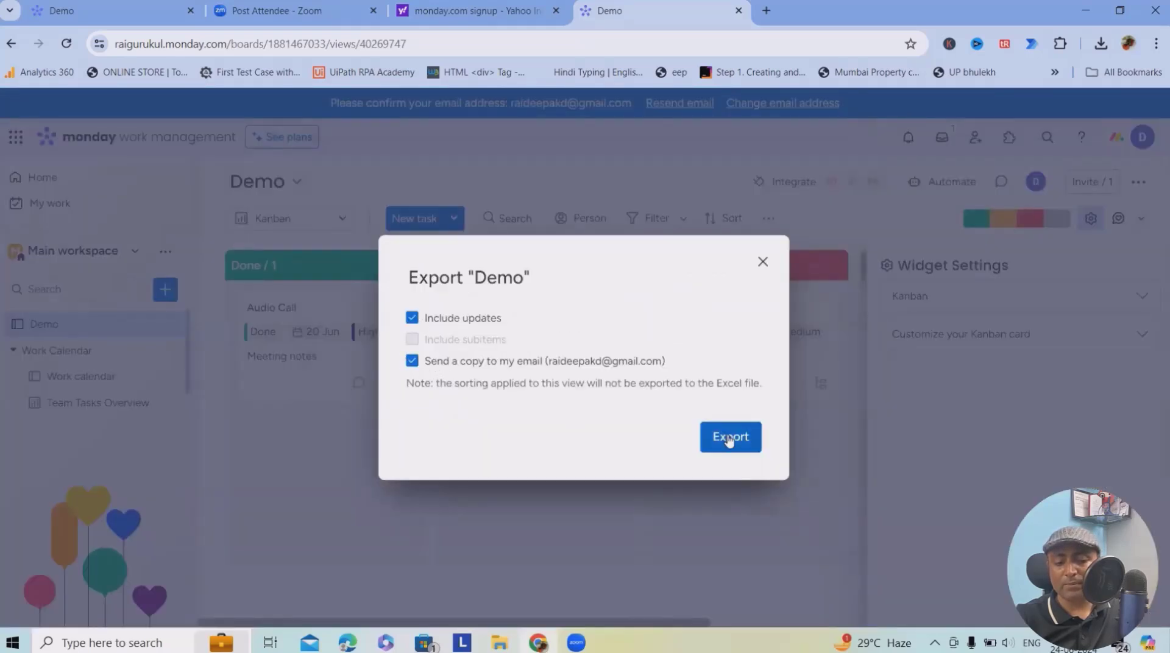
pyautogui.click(762, 261)
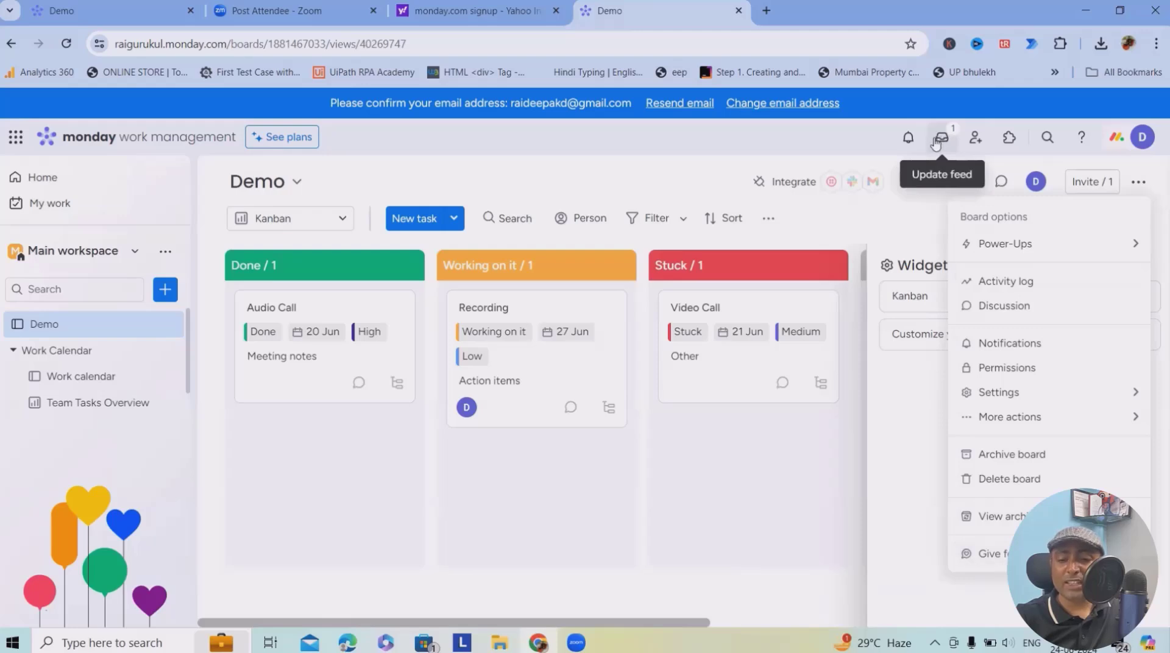
# Check the Invite to work management dialog's member and viewer choices, and close it without inviting anyone.
pyautogui.click(976, 140)
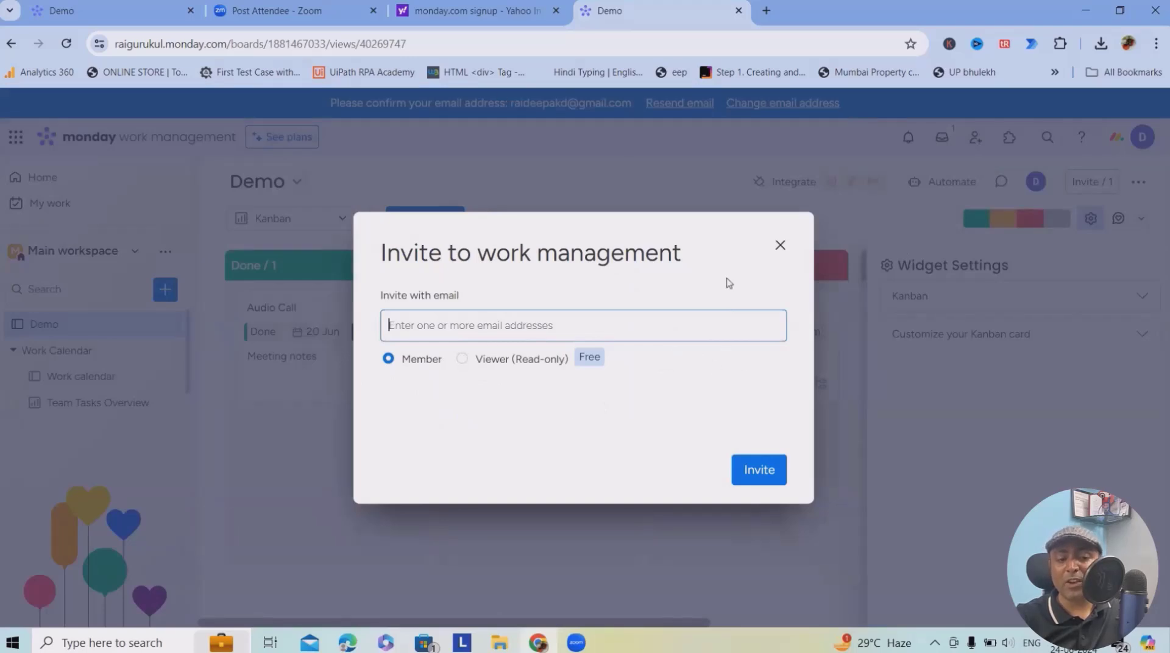
pyautogui.click(779, 245)
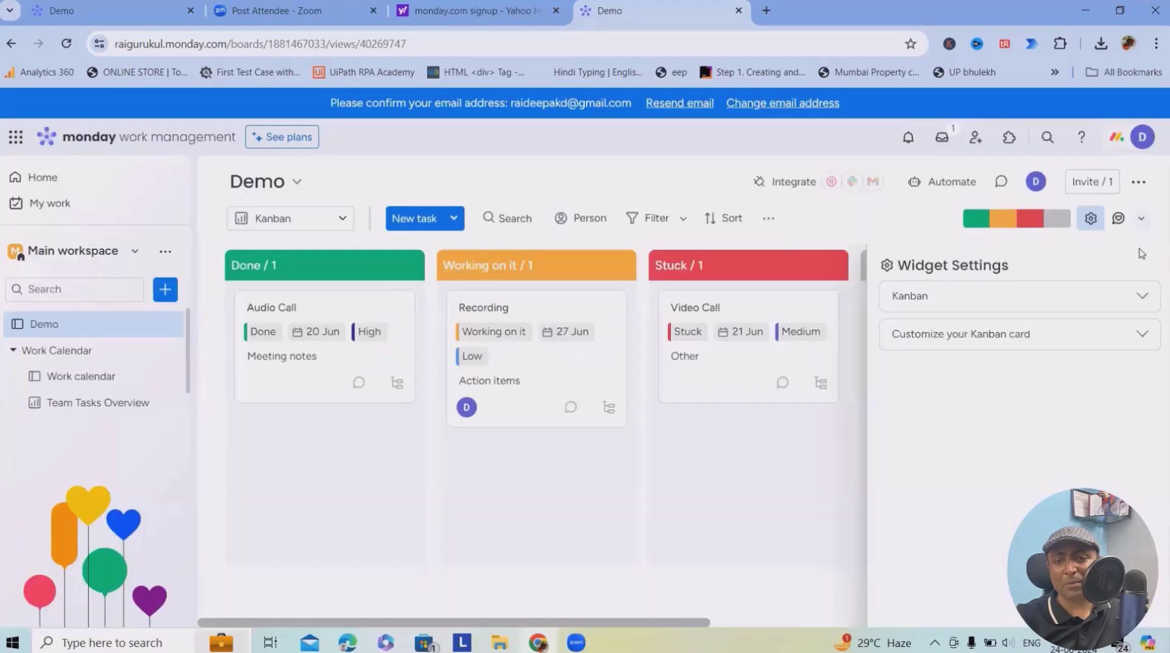
pyautogui.rightClick(1009, 141)
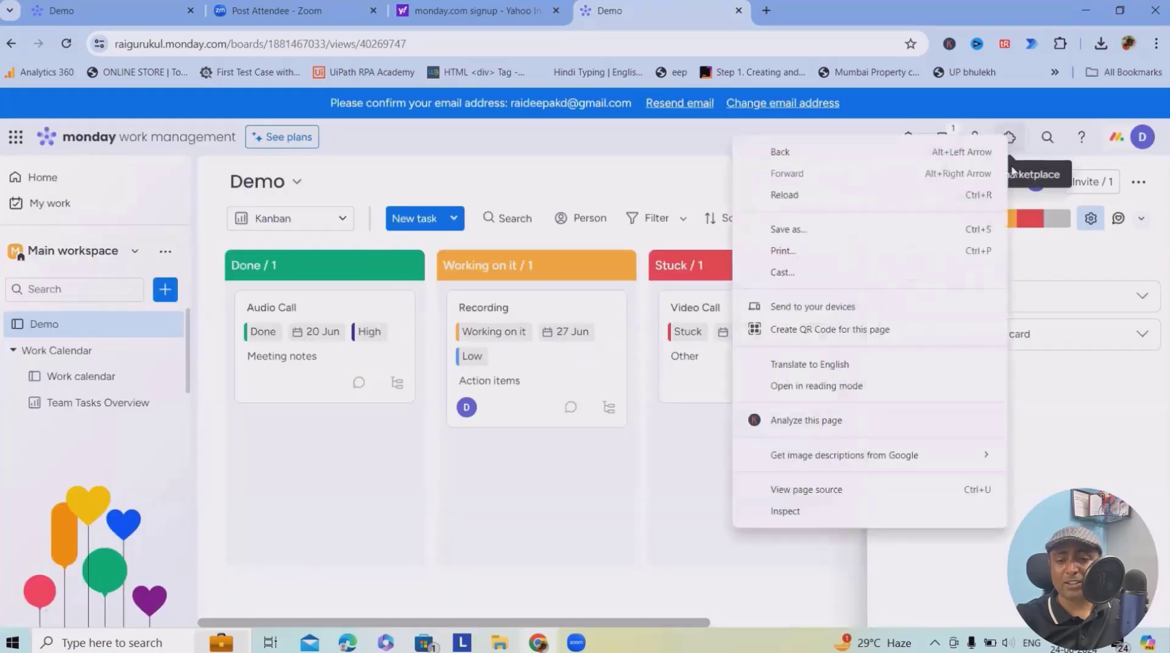
pyautogui.click(675, 178)
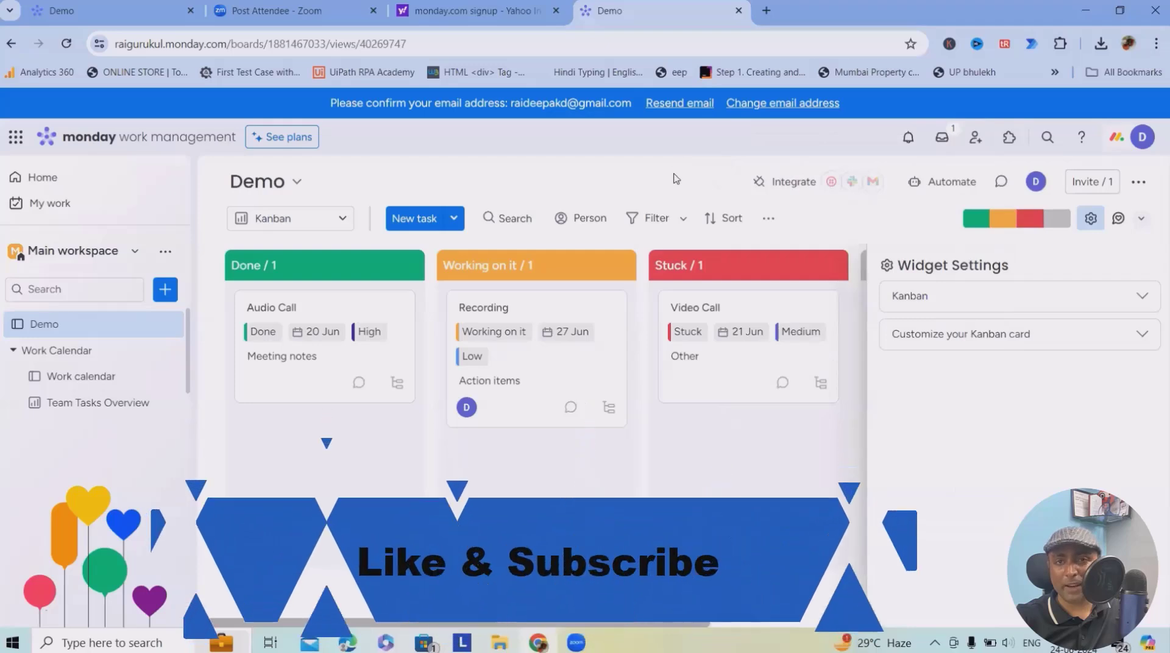
# Create a board named New Board in the Main workspace with Main privacy for managing Employees.
pyautogui.click(165, 290)
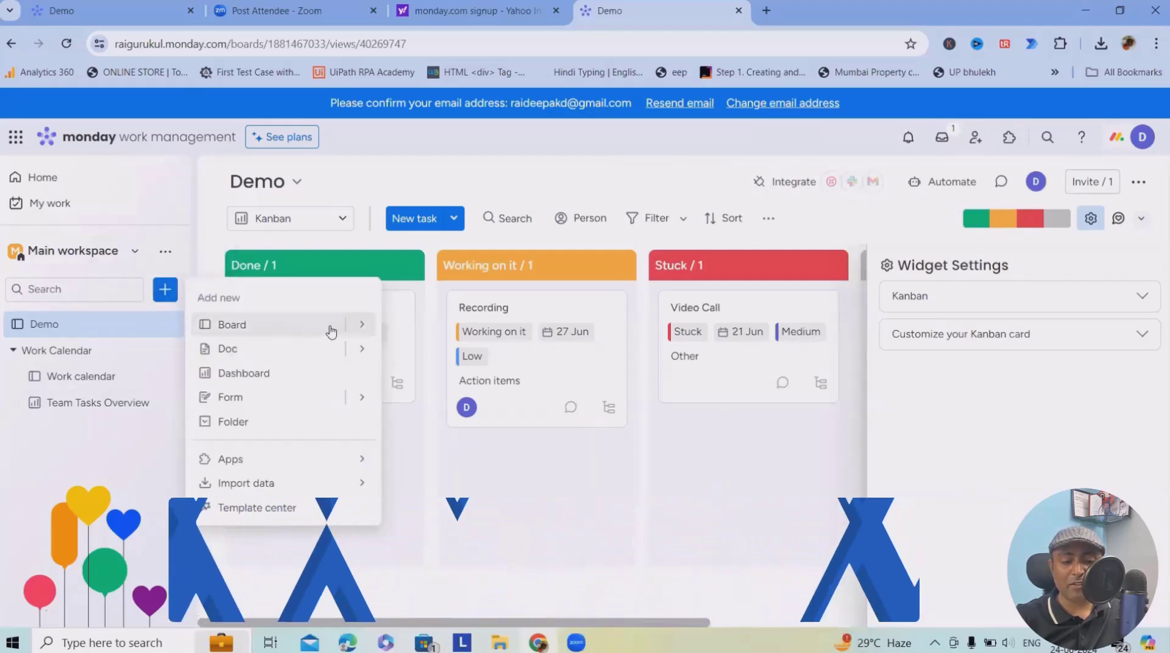
pyautogui.moveTo(331, 333)
pyautogui.click(405, 329)
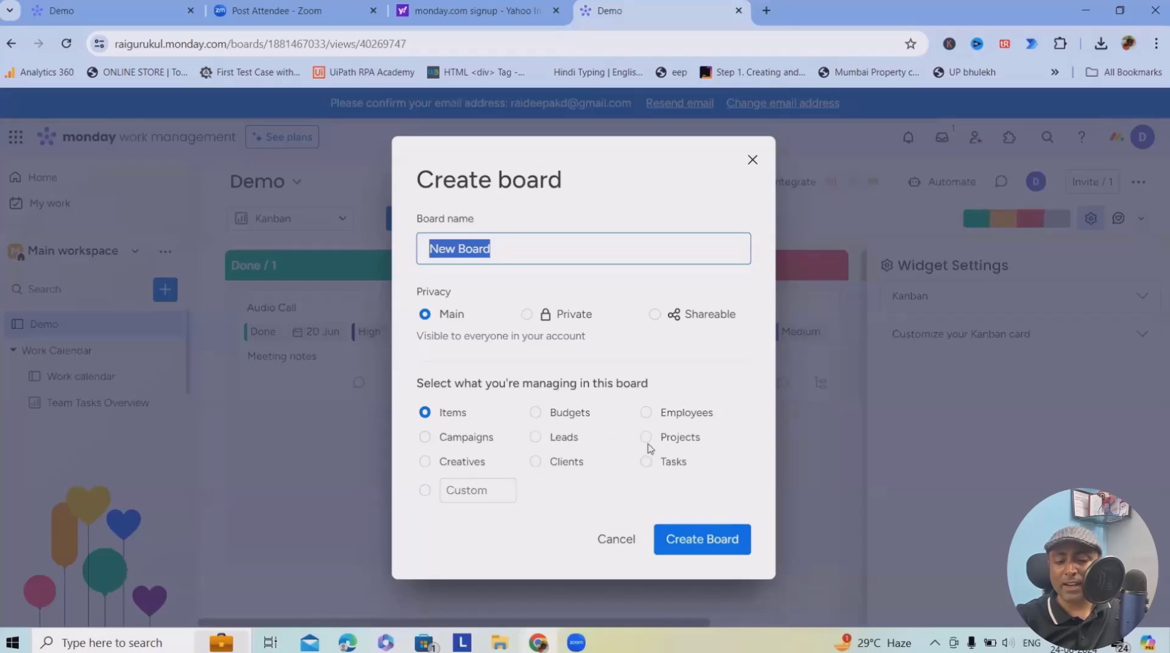
pyautogui.click(649, 416)
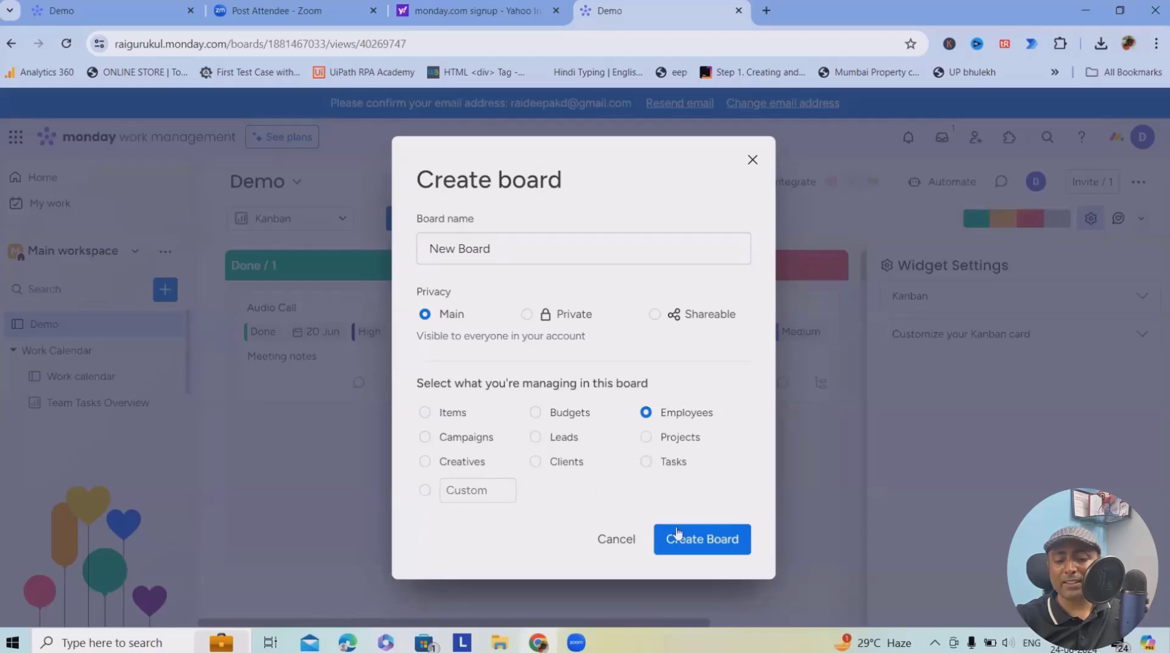
pyautogui.click(693, 552)
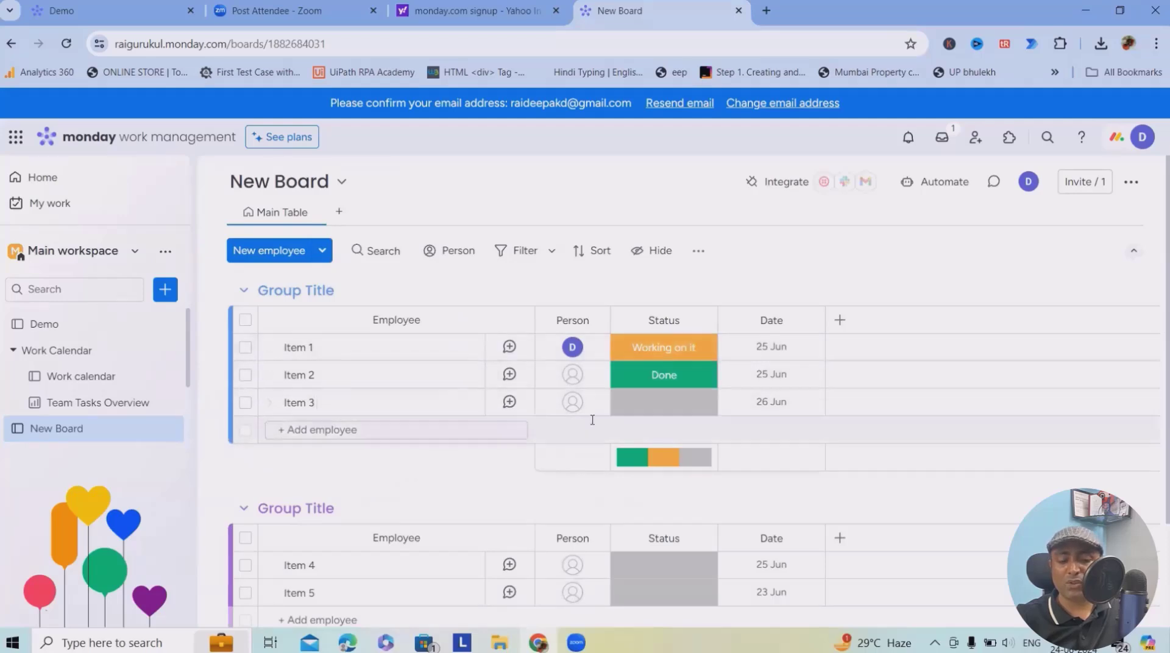
# Examine the column options for Person and the settings choices for Date in the new board's first group.
pyautogui.click(594, 320)
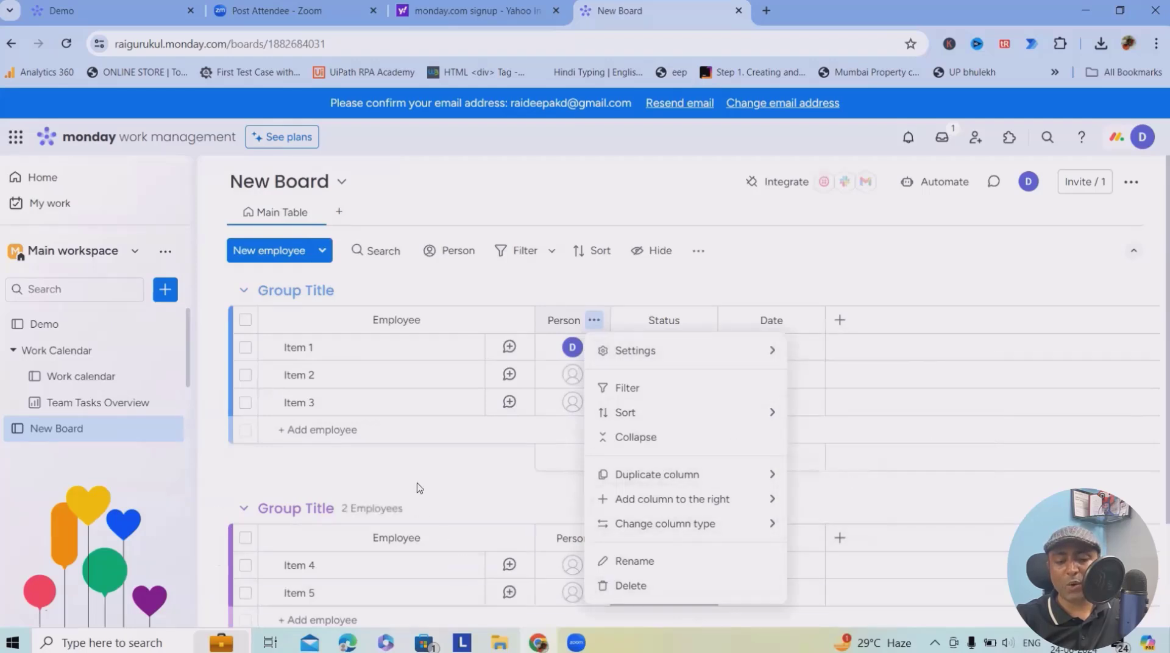
pyautogui.click(533, 523)
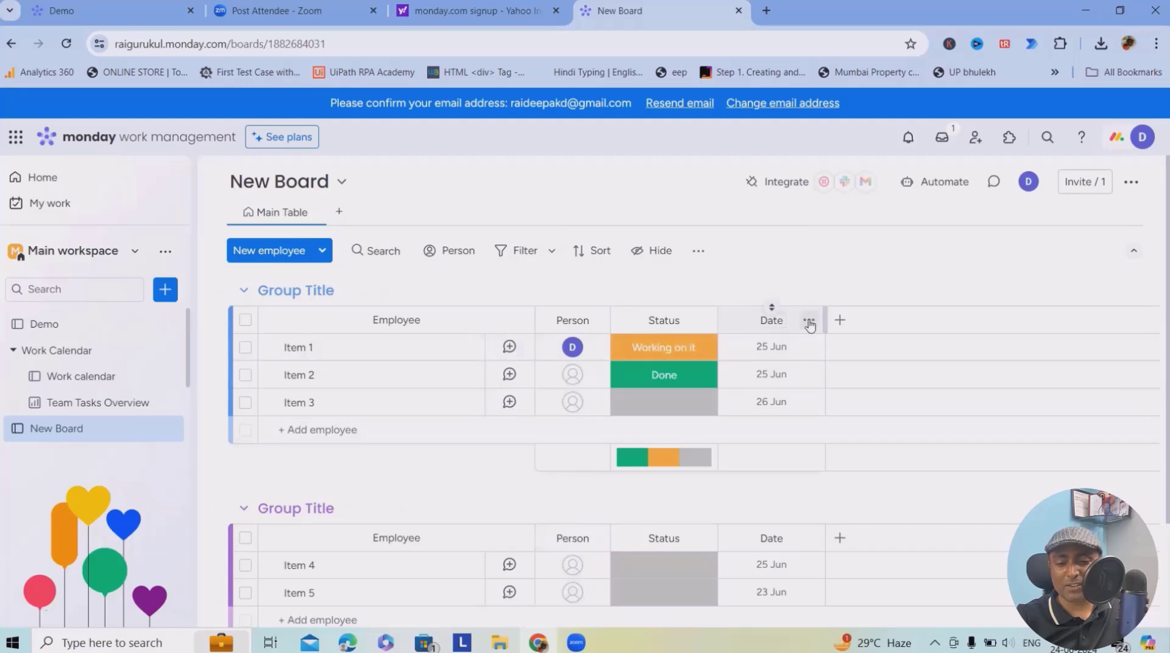
pyautogui.click(808, 323)
pyautogui.moveTo(636, 358)
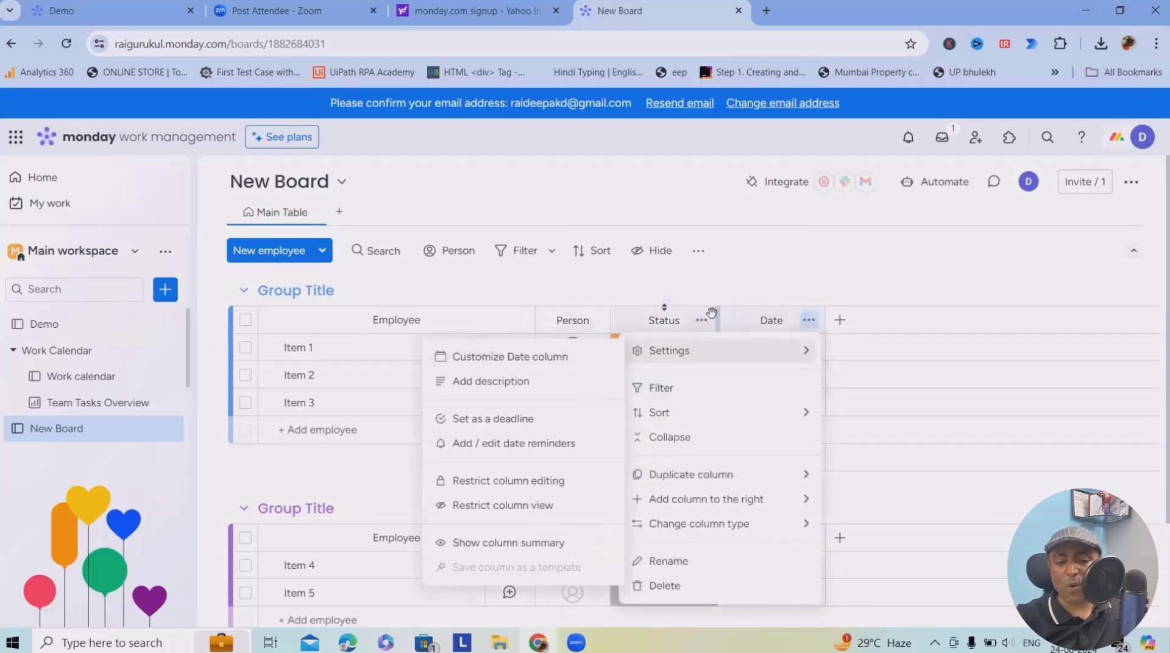
pyautogui.moveTo(712, 312)
pyautogui.mouseDown()
pyautogui.moveTo(625, 317)
pyautogui.moveTo(932, 306)
pyautogui.moveTo(611, 321)
pyautogui.moveTo(750, 316)
pyautogui.moveTo(630, 308)
pyautogui.moveTo(860, 323)
pyautogui.moveTo(717, 321)
pyautogui.mouseUp()
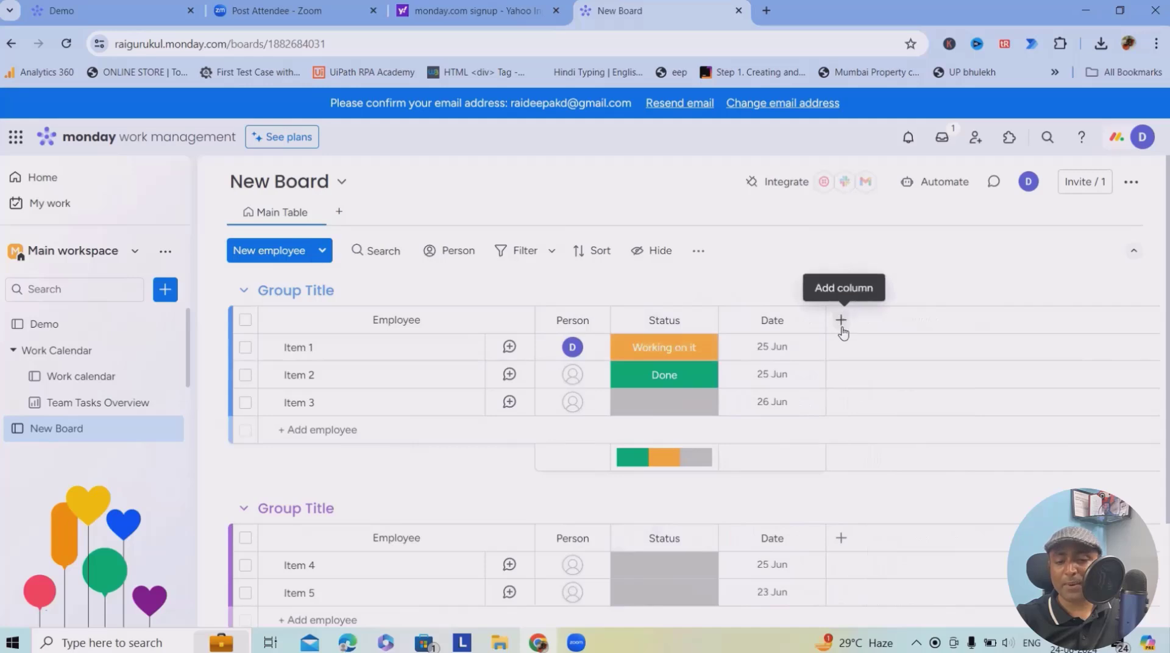
# Create a dashboard named New Dashboard with Main privacy, and look through the widgets available for it.
pyautogui.click(165, 289)
pyautogui.moveTo(341, 349)
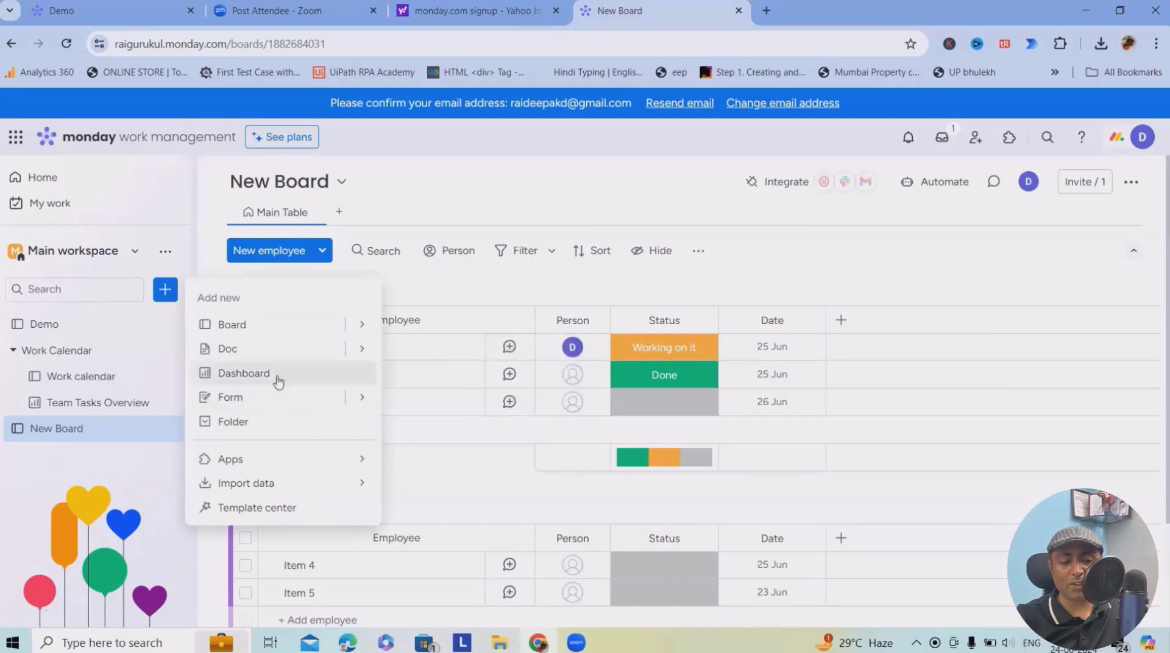
pyautogui.click(280, 376)
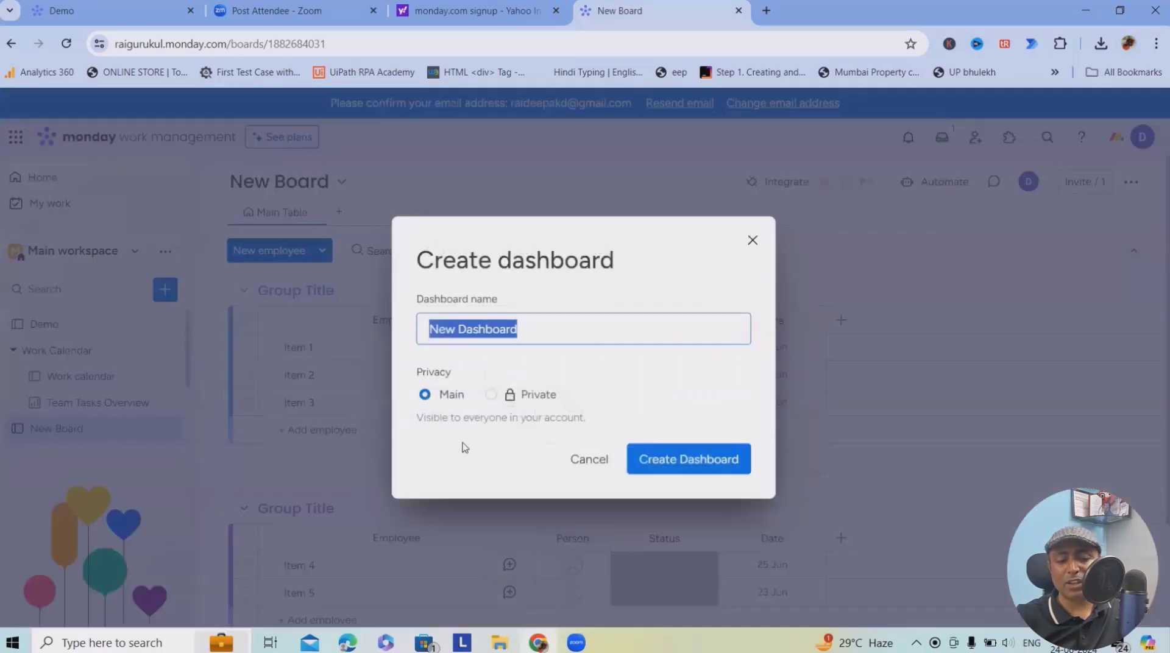
pyautogui.click(670, 463)
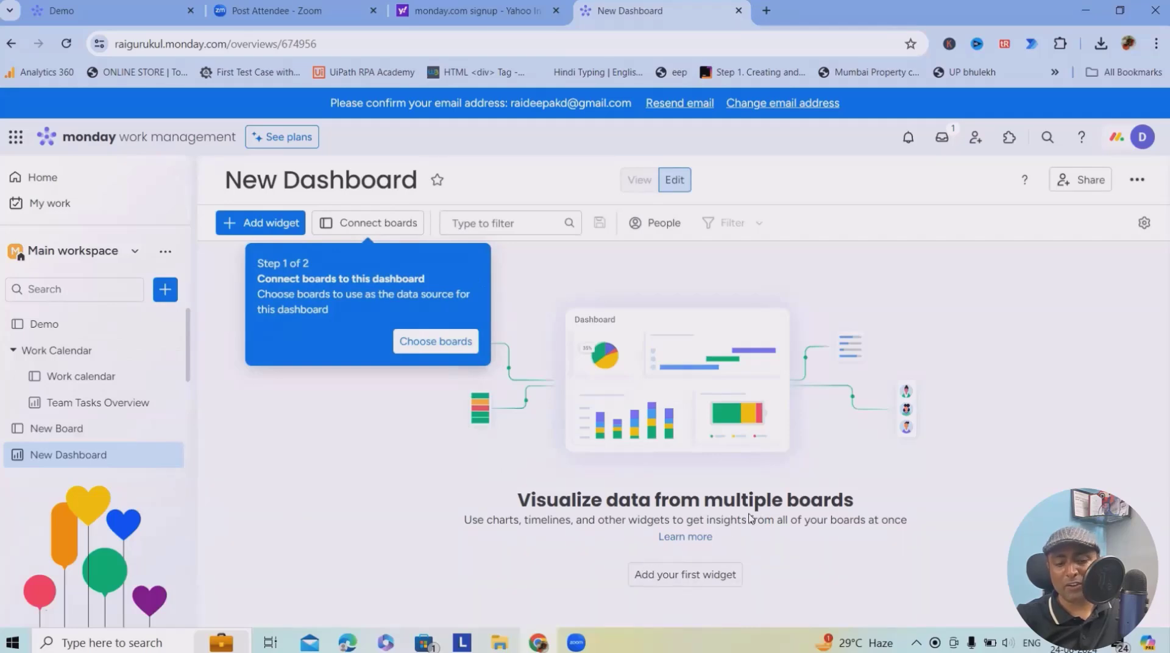
pyautogui.click(695, 579)
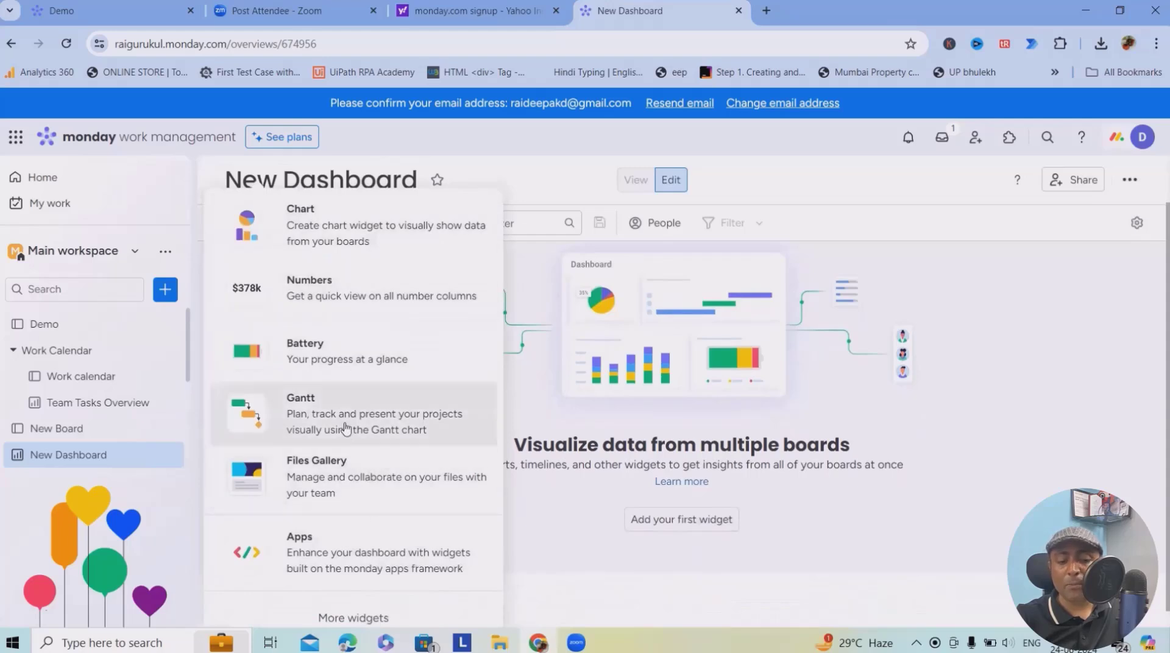
pyautogui.scroll(-1, 304, 464)
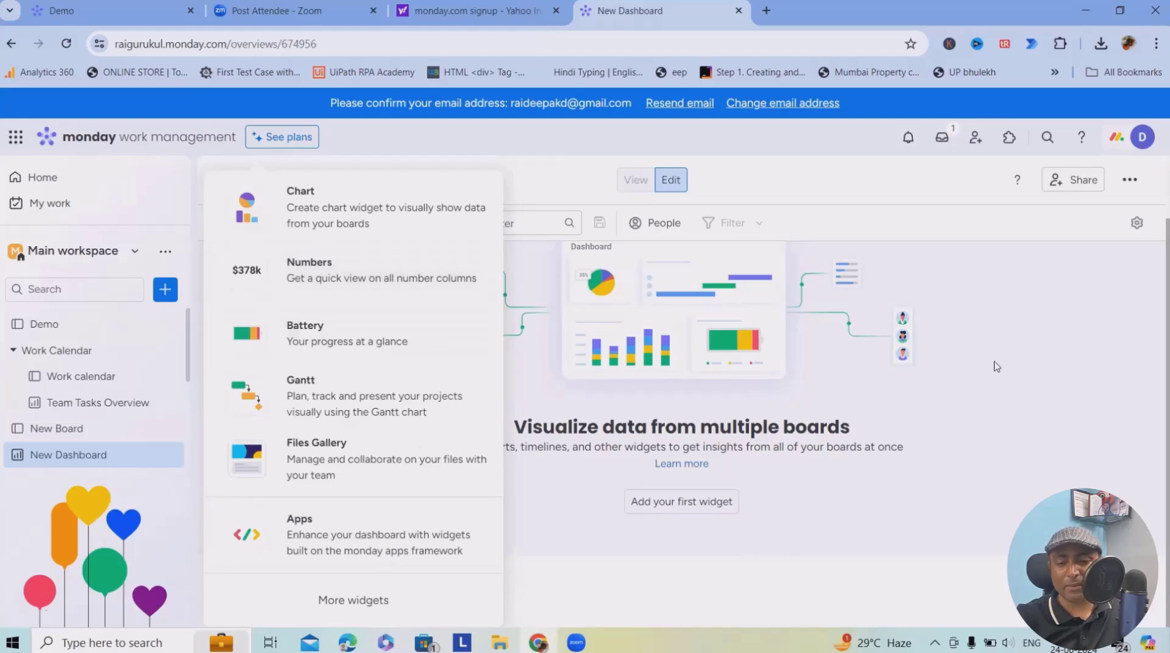
# Return to the Demo board, and delete New Dashboard and New Board from the Main workspace.
pyautogui.click(1026, 345)
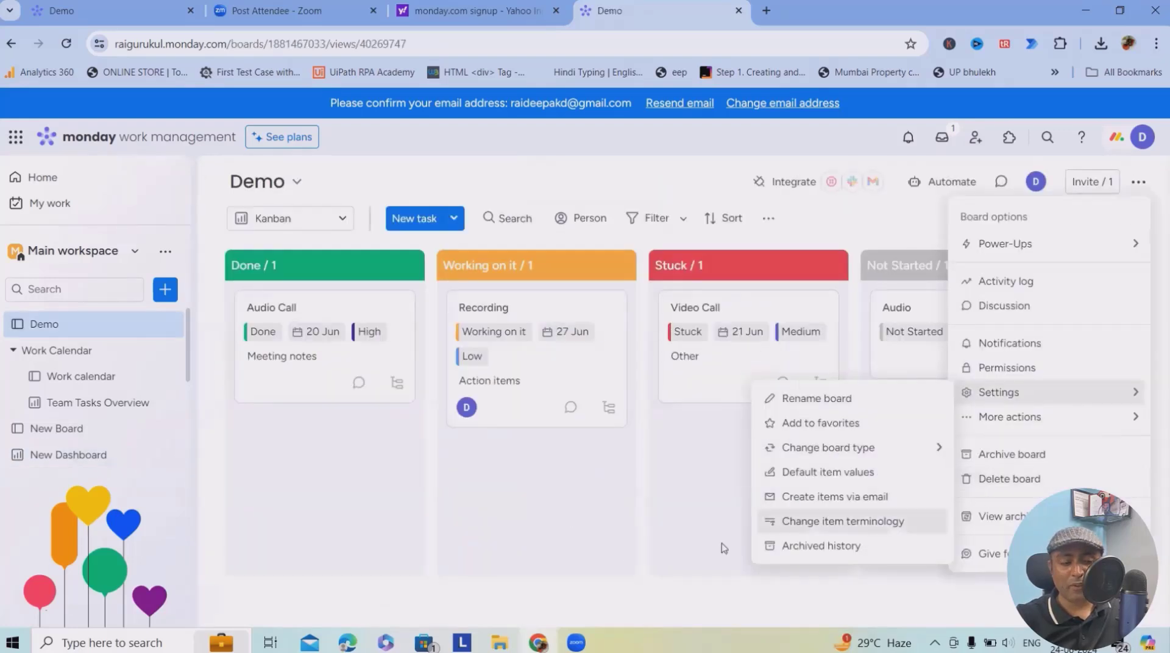
pyautogui.click(175, 455)
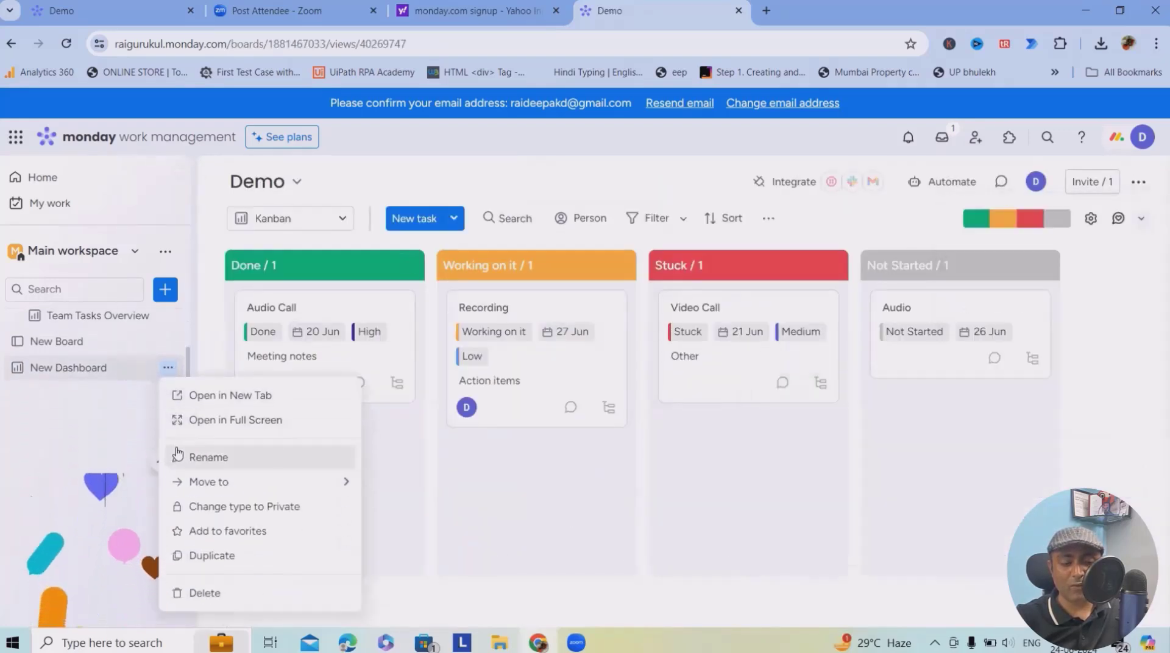
pyautogui.click(223, 590)
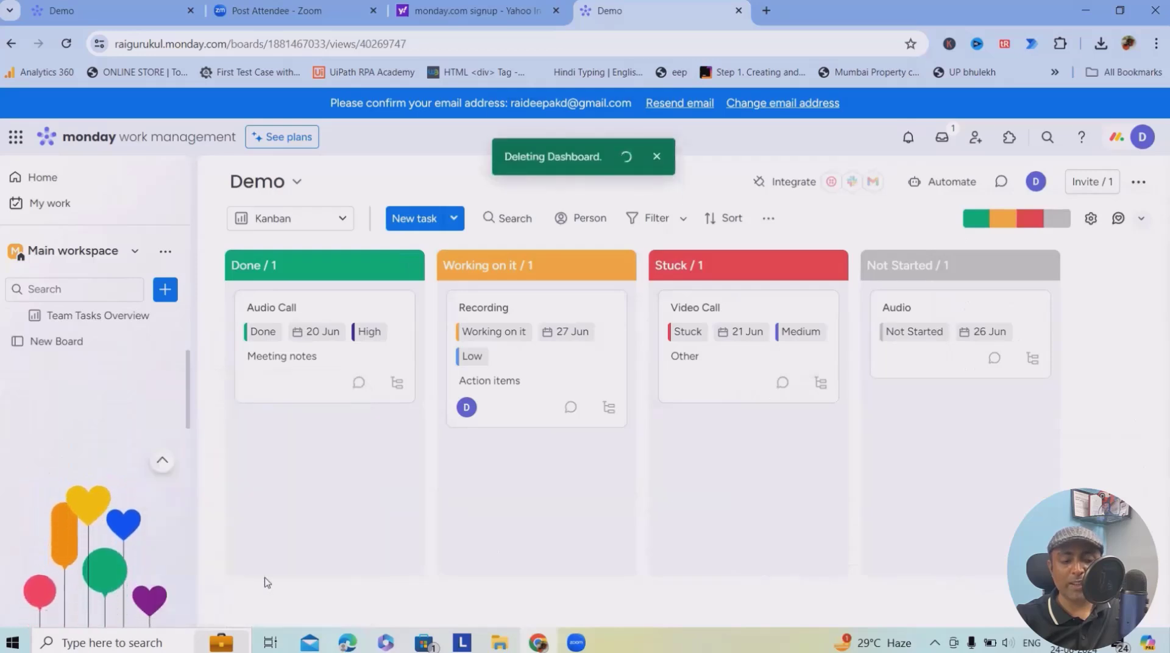
pyautogui.click(235, 575)
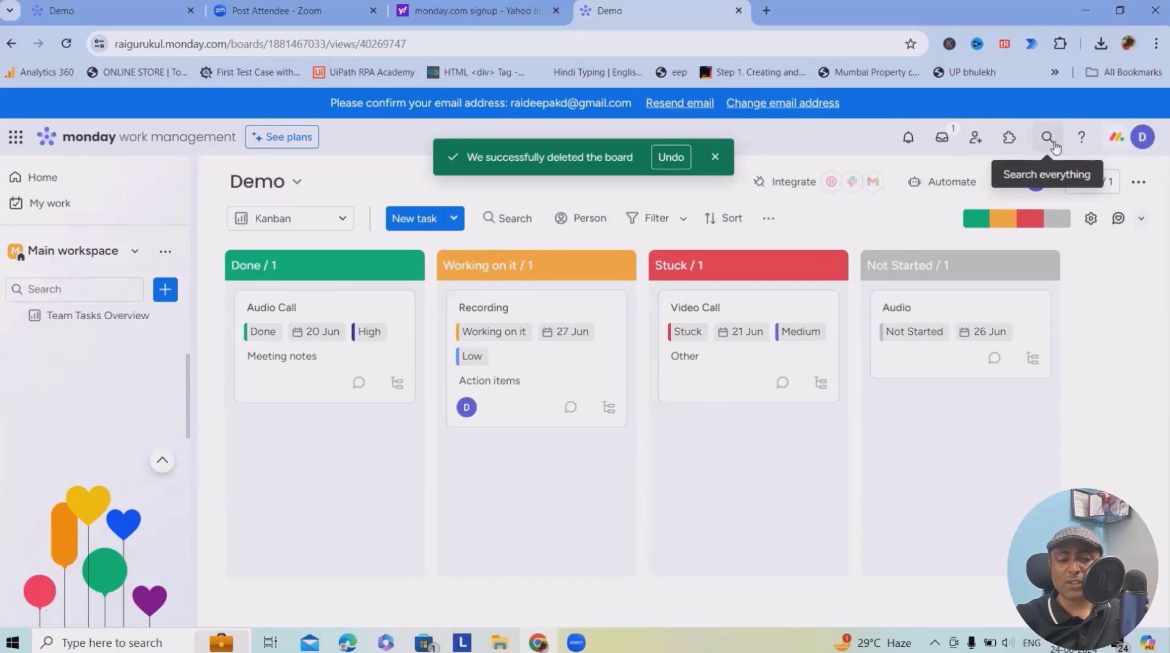
# Add a Gantt view to the Demo board and look along its weekly timeline.
pyautogui.click(335, 218)
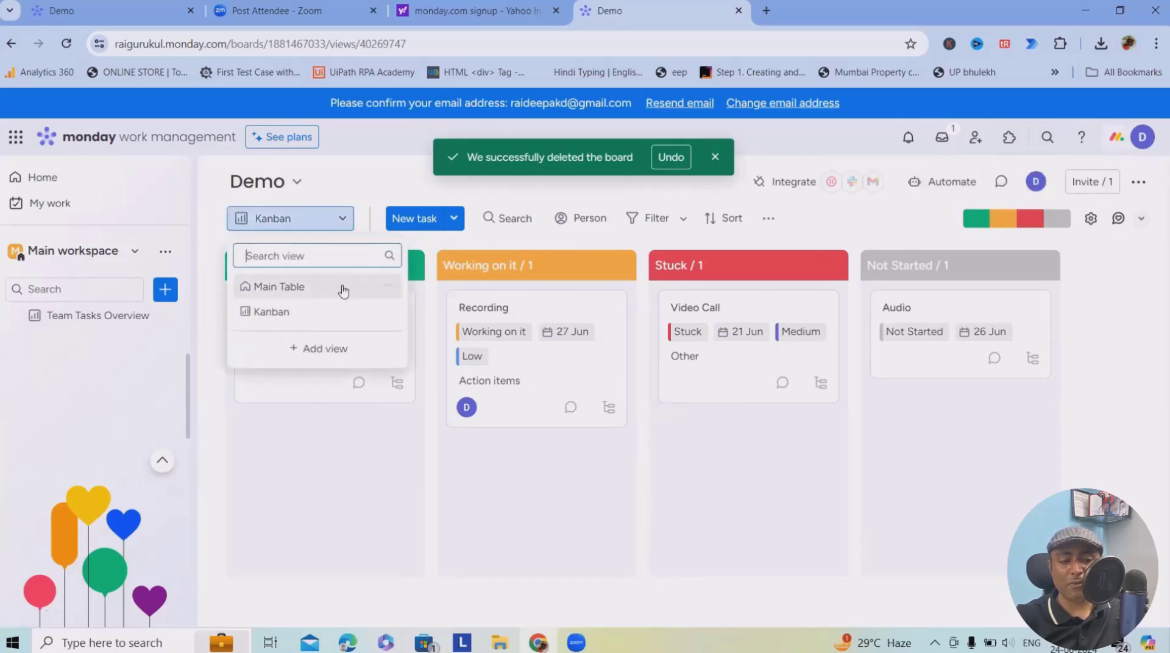
pyautogui.click(306, 352)
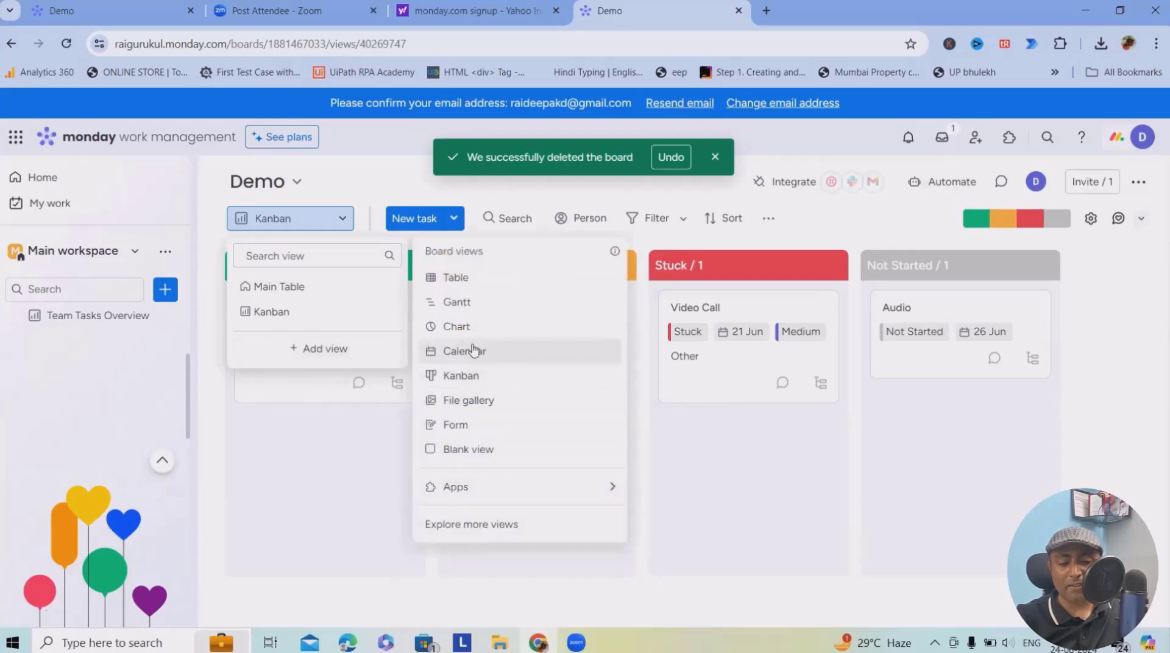
pyautogui.click(477, 309)
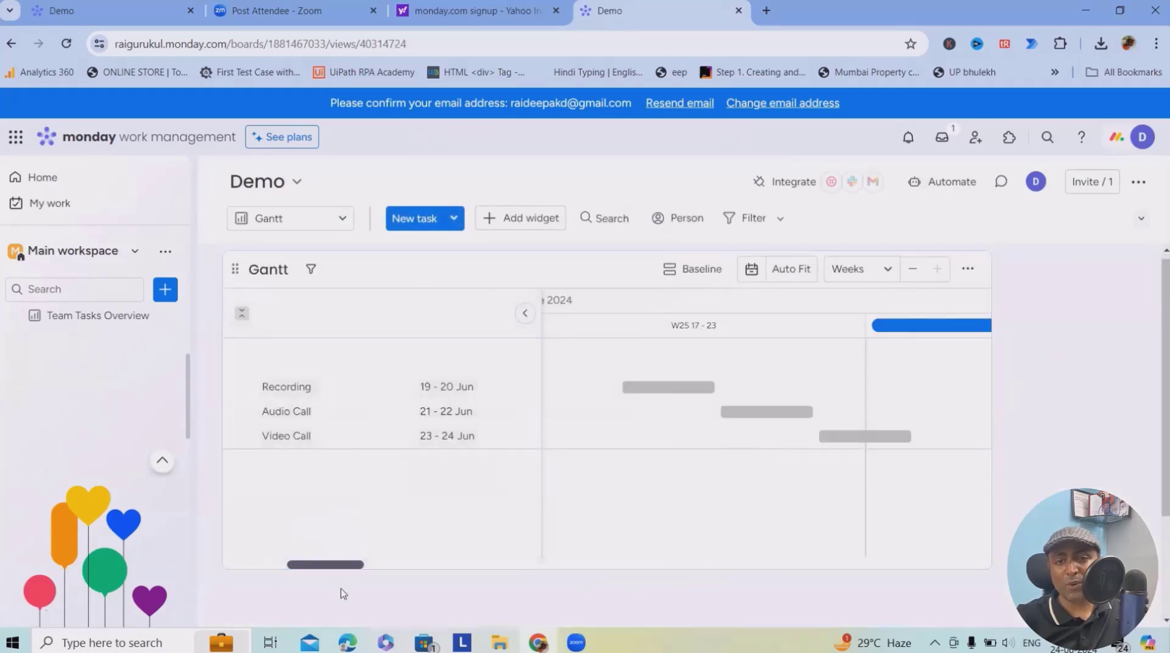
pyautogui.hscroll(3, 418, 544)
pyautogui.moveTo(418, 545); pyautogui.dragTo(503, 536)
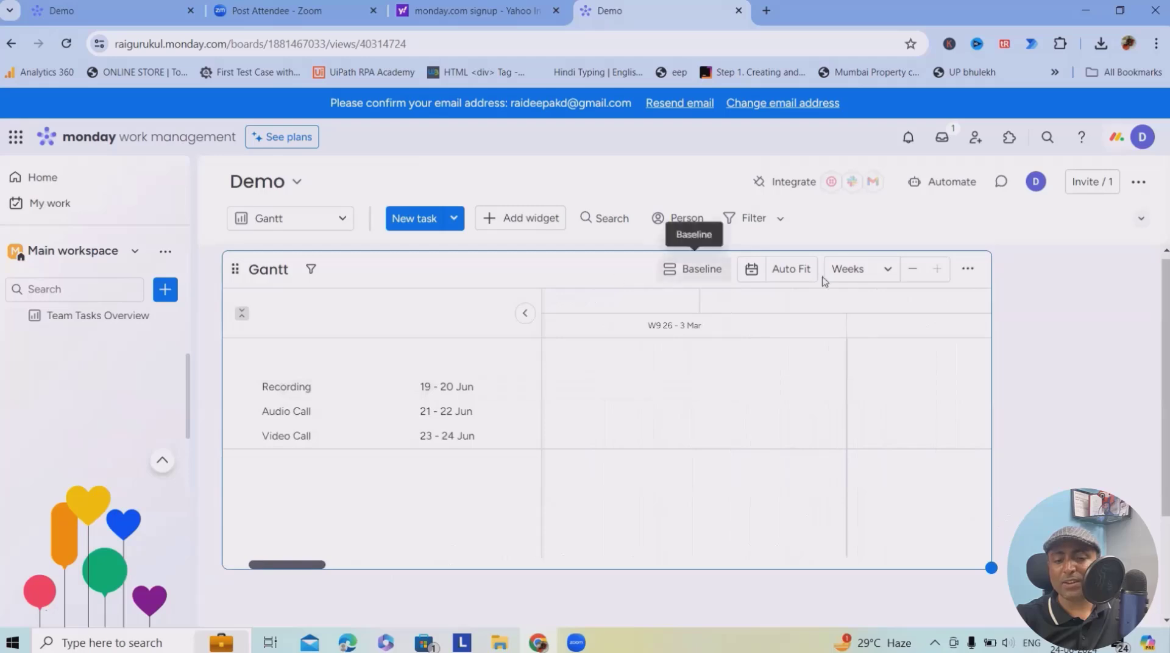